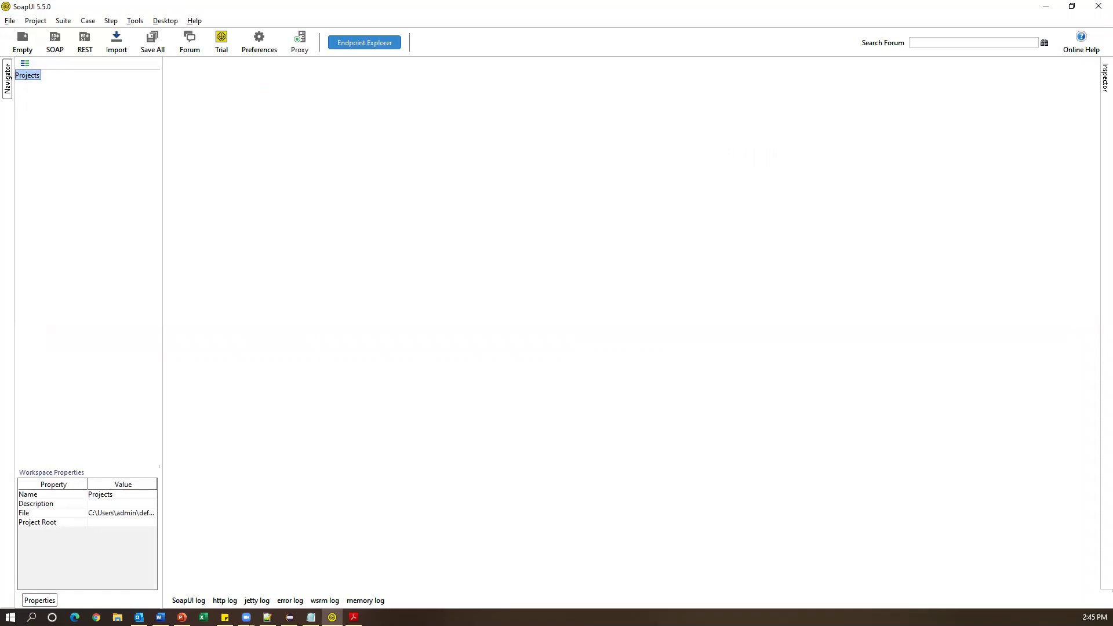
pyautogui.hotkey('alt', 'Tab')
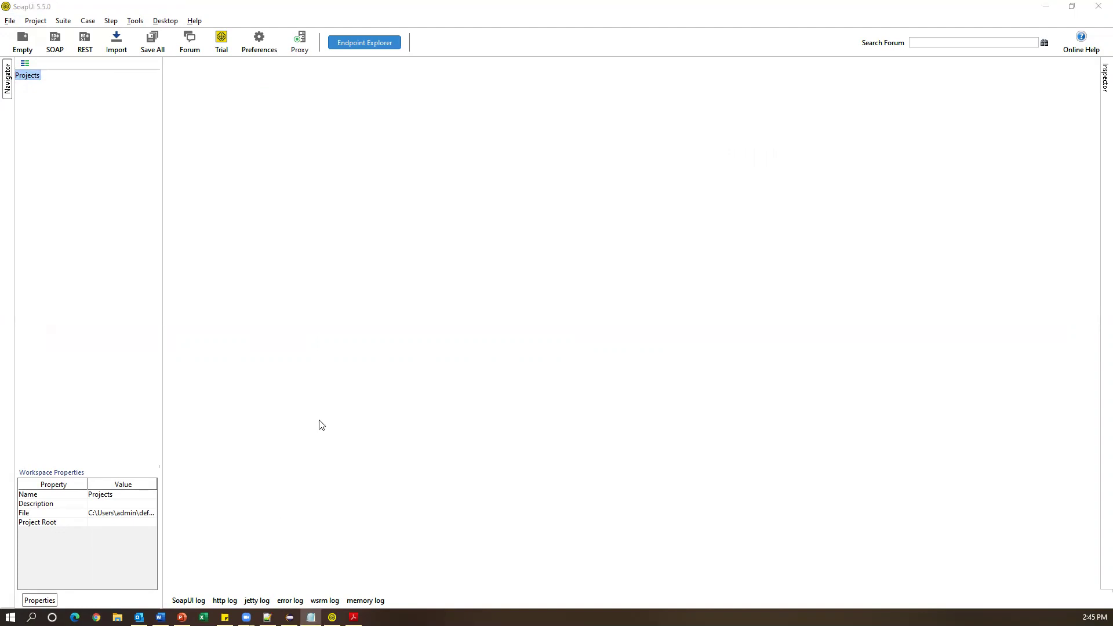
pyautogui.write('https://footballpool.dataaccess.eu/info.wso?WSDL')
pyautogui.press('Return')
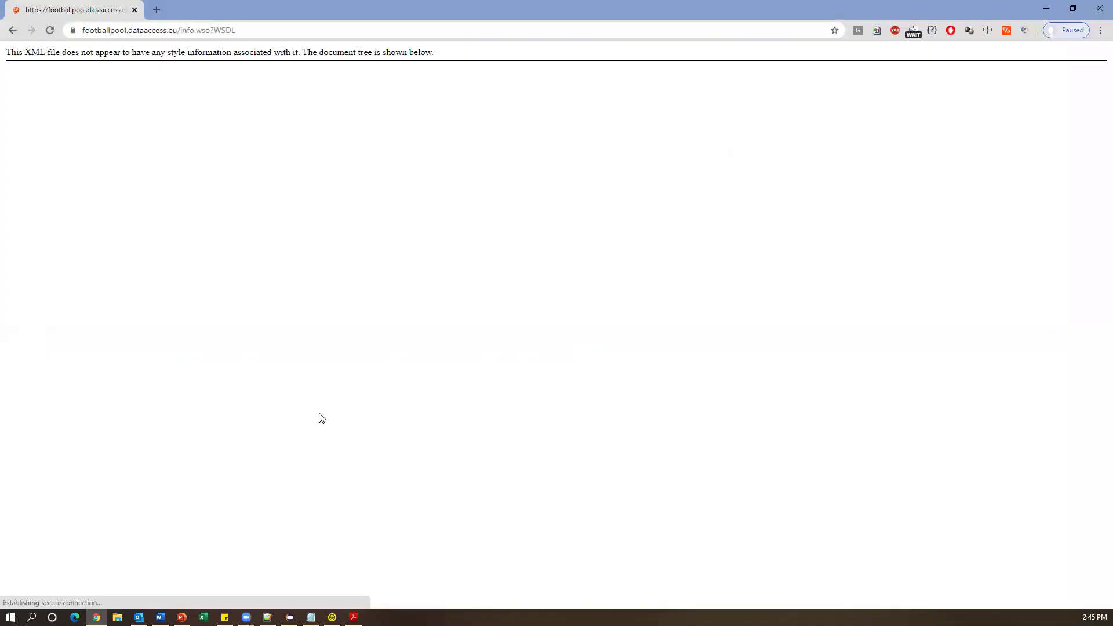
pyautogui.click(184, 30)
pyautogui.hotkey('ctrl', 'c')
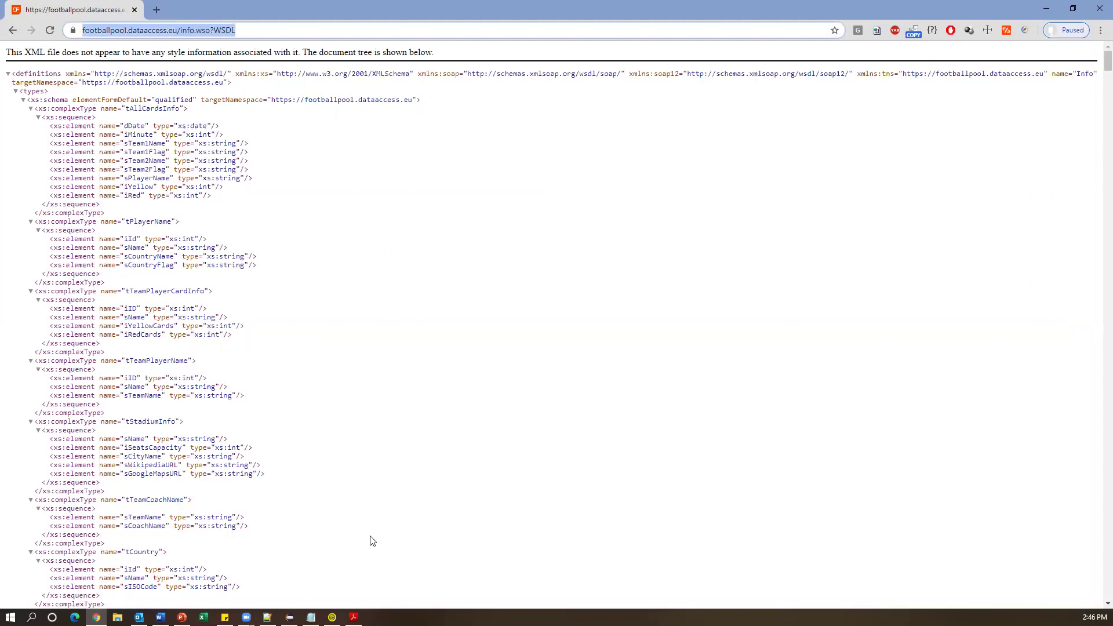
# Step: Switch to SoapUI and create a SOAP project named Footballinfo from the copied WSDL address, keeping sample requests enabled
pyautogui.click(332, 616)
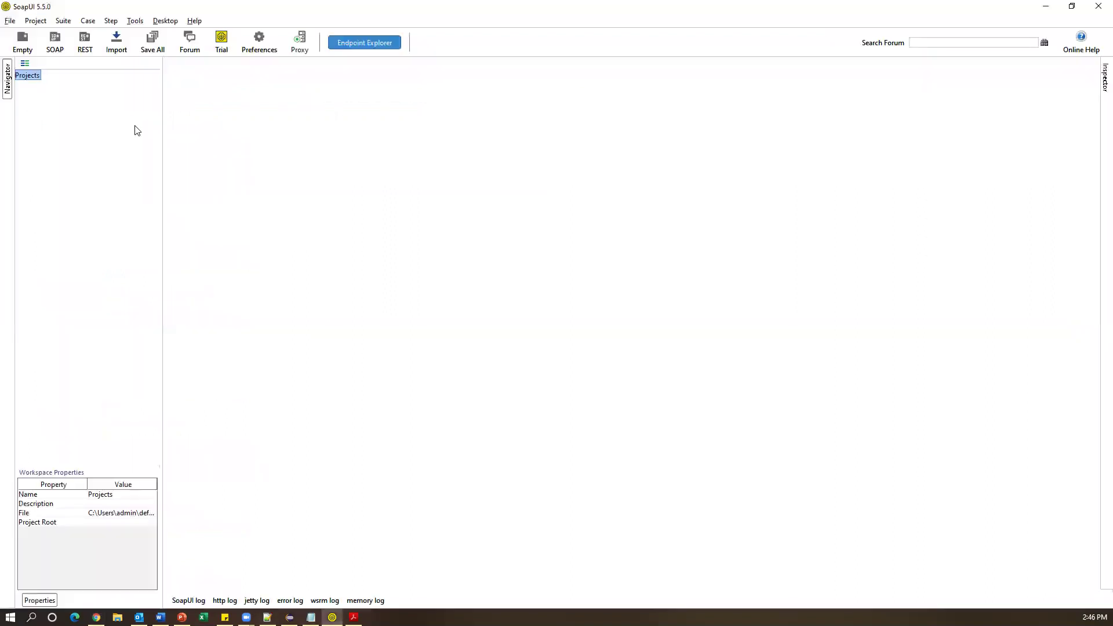
pyautogui.click(10, 21)
pyautogui.click(26, 48)
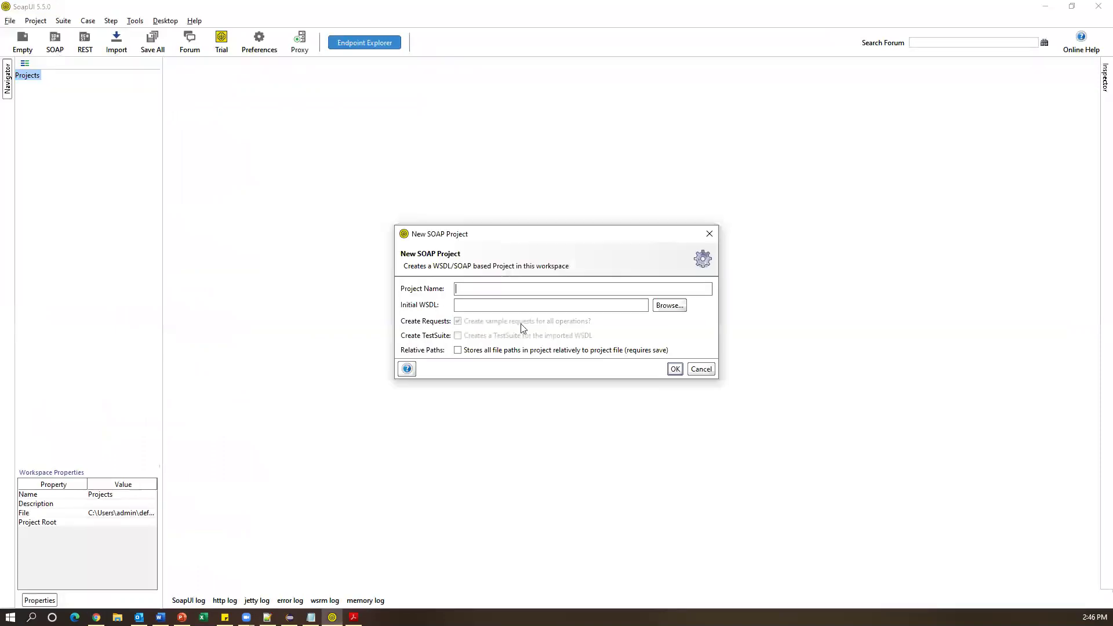
pyautogui.click(491, 305)
pyautogui.hotkey('ctrl', 'v')
pyautogui.hotkey('shift', 'Tab')
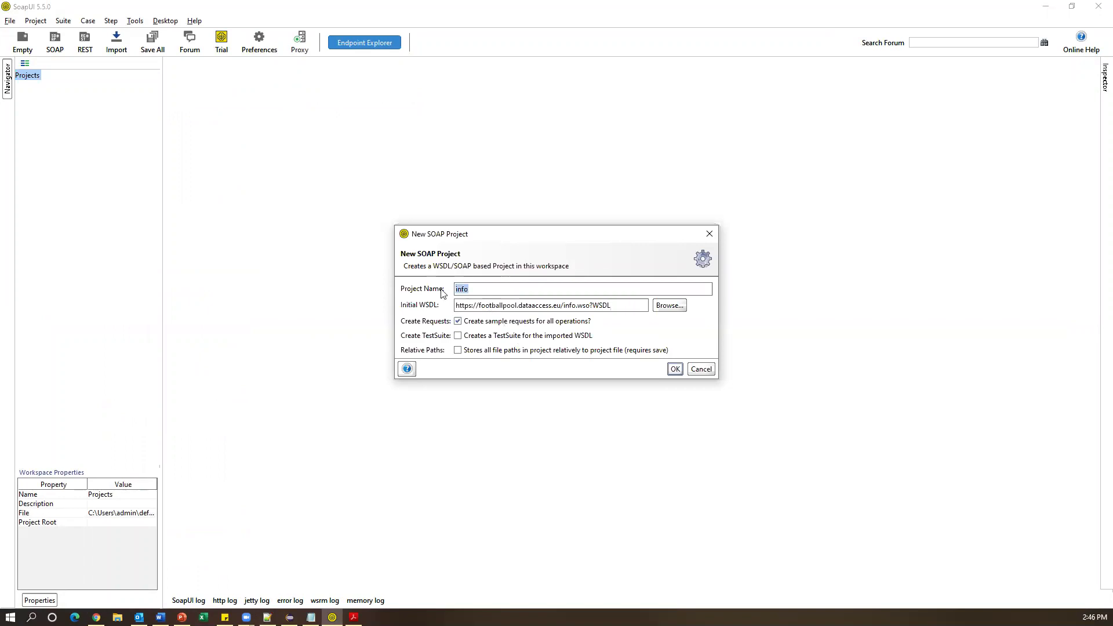
pyautogui.write('Footballinfo')
pyautogui.click(675, 369)
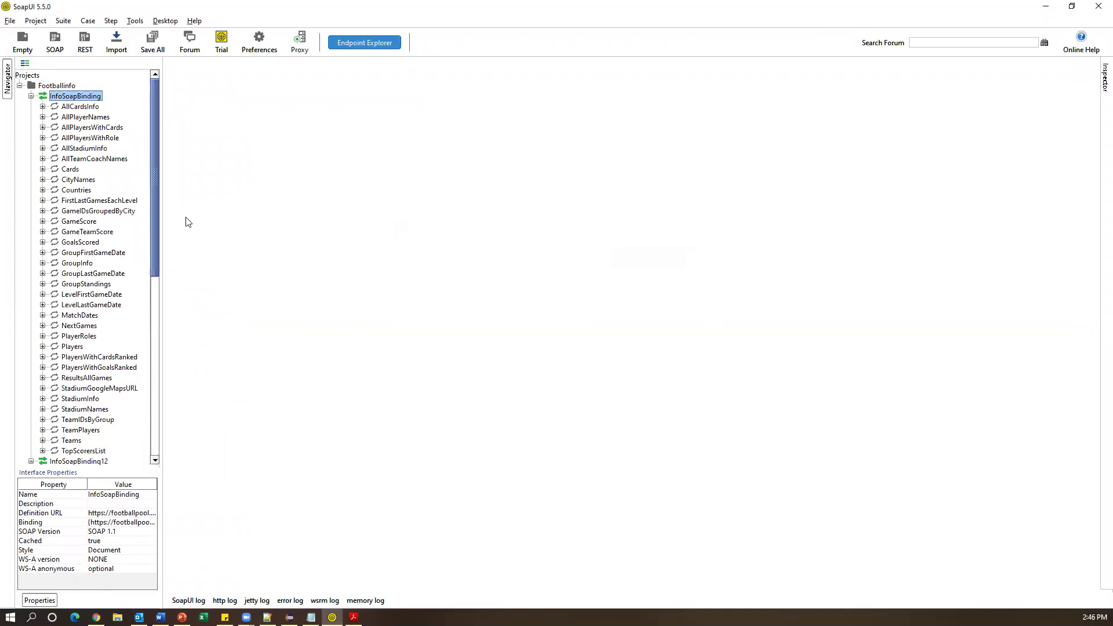
# Step: Widen the project tree and remove the InfoSoapBinding12 interface from the Footballinfo project
pyautogui.moveTo(161, 204); pyautogui.dragTo(244, 205)
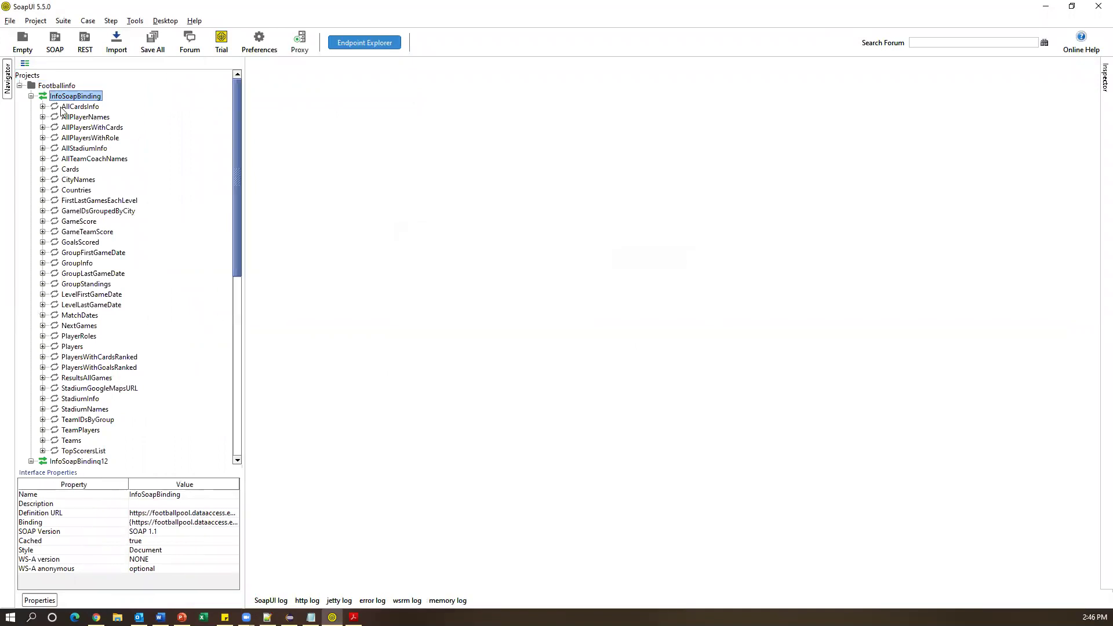
pyautogui.click(31, 95)
pyautogui.click(31, 106)
pyautogui.click(82, 108)
pyautogui.press('Delete')
pyautogui.click(531, 322)
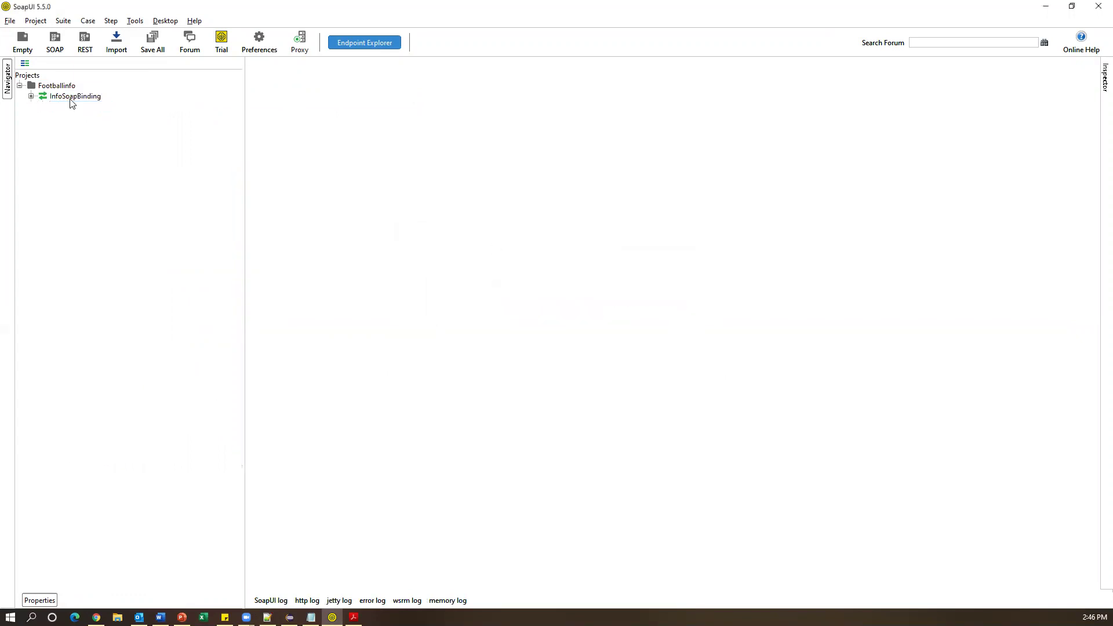
# Step: Examine the sTeamName and sRoleCode parameters in Request 1 of the AllPlayersWithRole operation, then close the request
pyautogui.click(31, 96)
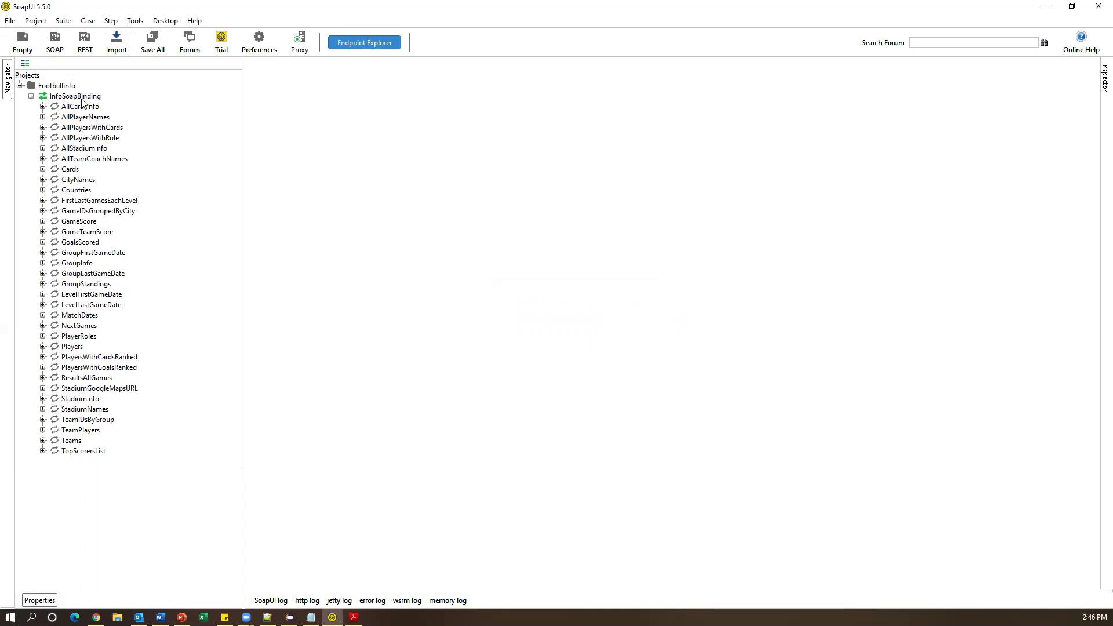
pyautogui.click(86, 140)
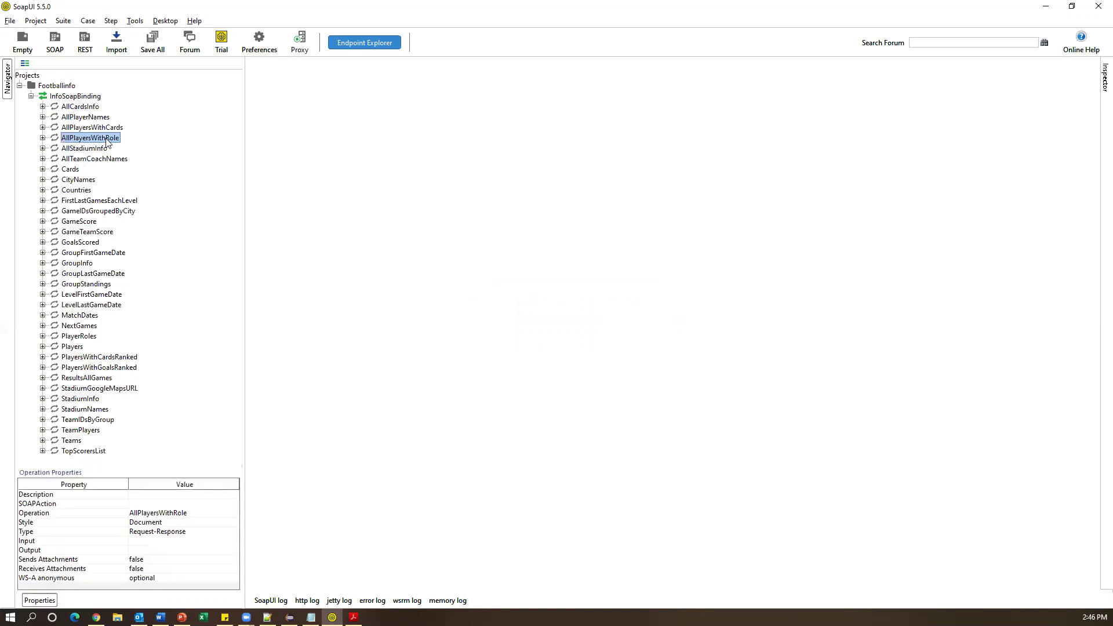
pyautogui.click(43, 138)
pyautogui.doubleClick(87, 148)
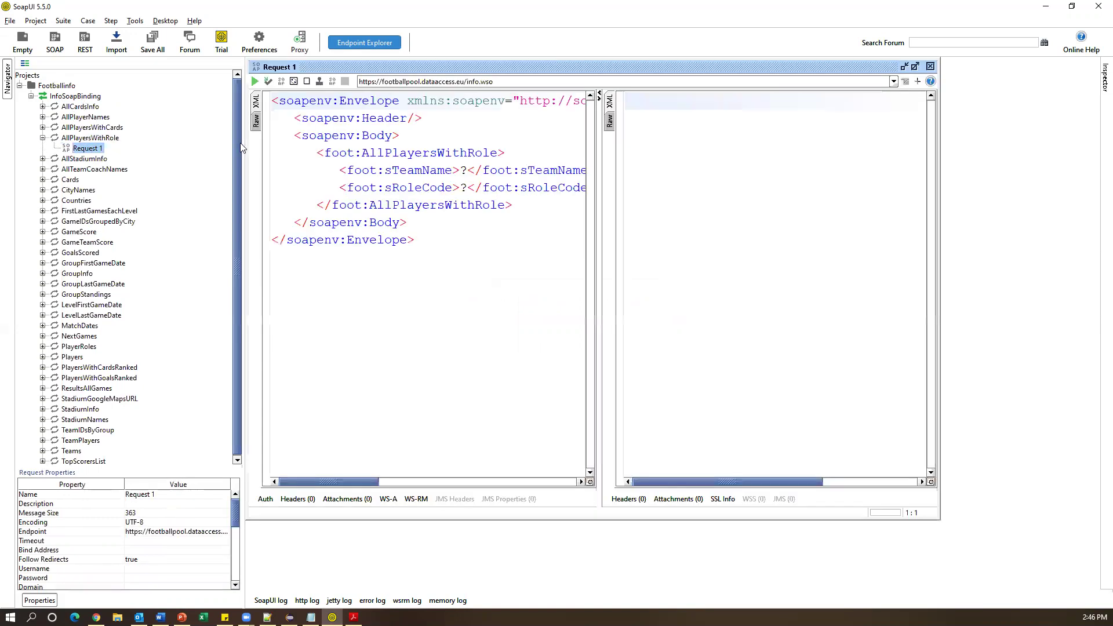
pyautogui.moveTo(317, 170); pyautogui.dragTo(423, 170)
pyautogui.moveTo(509, 165); pyautogui.dragTo(512, 166)
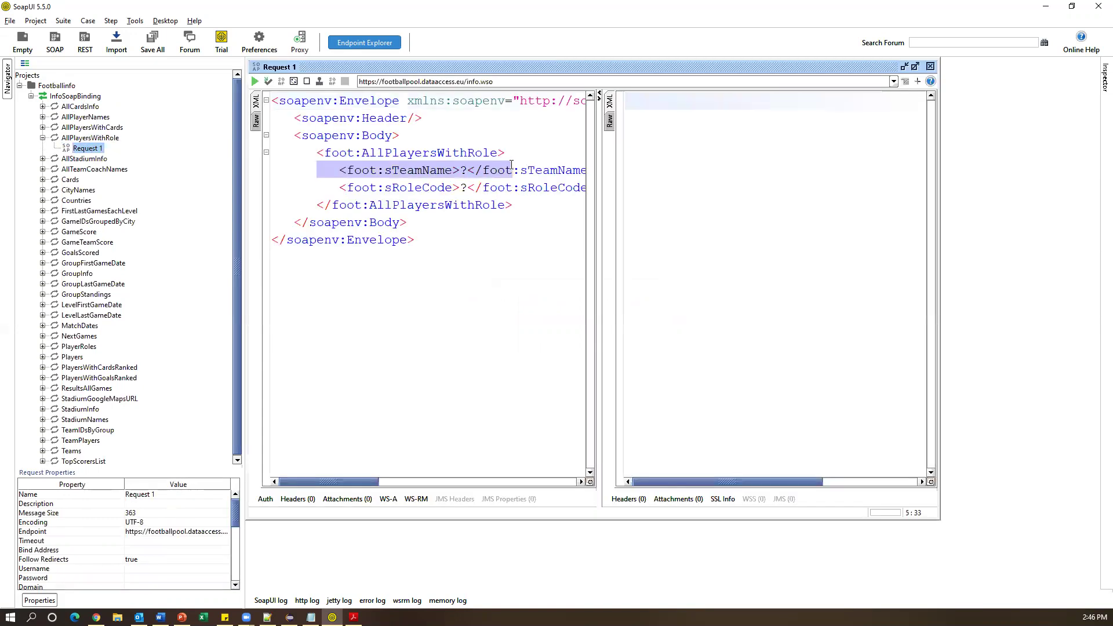
pyautogui.moveTo(324, 188); pyautogui.dragTo(483, 188)
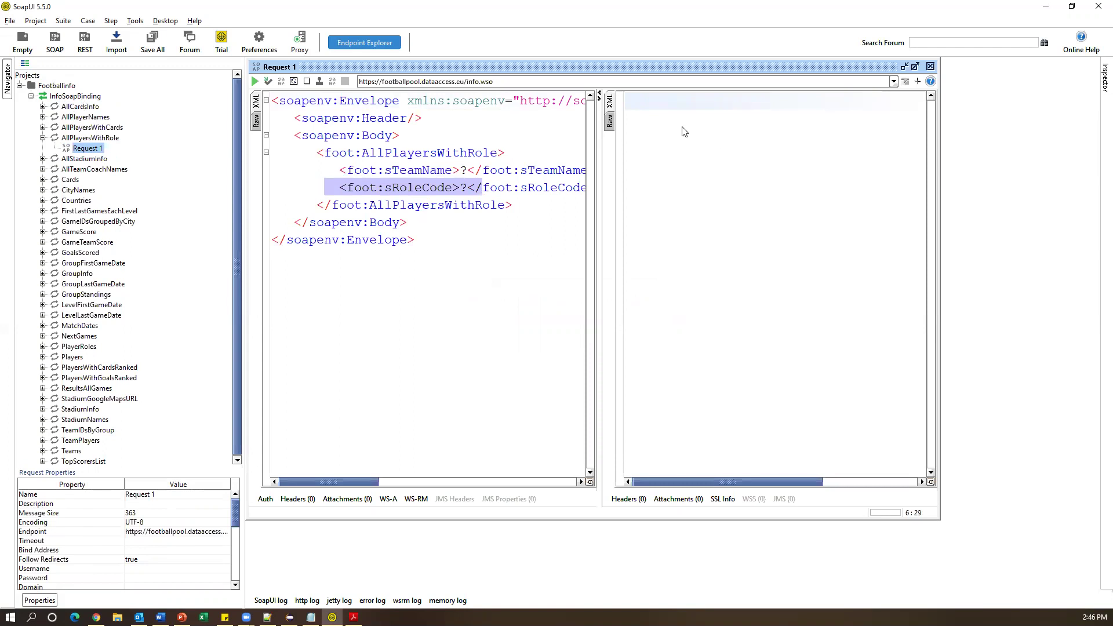
pyautogui.click(929, 66)
pyautogui.click(42, 138)
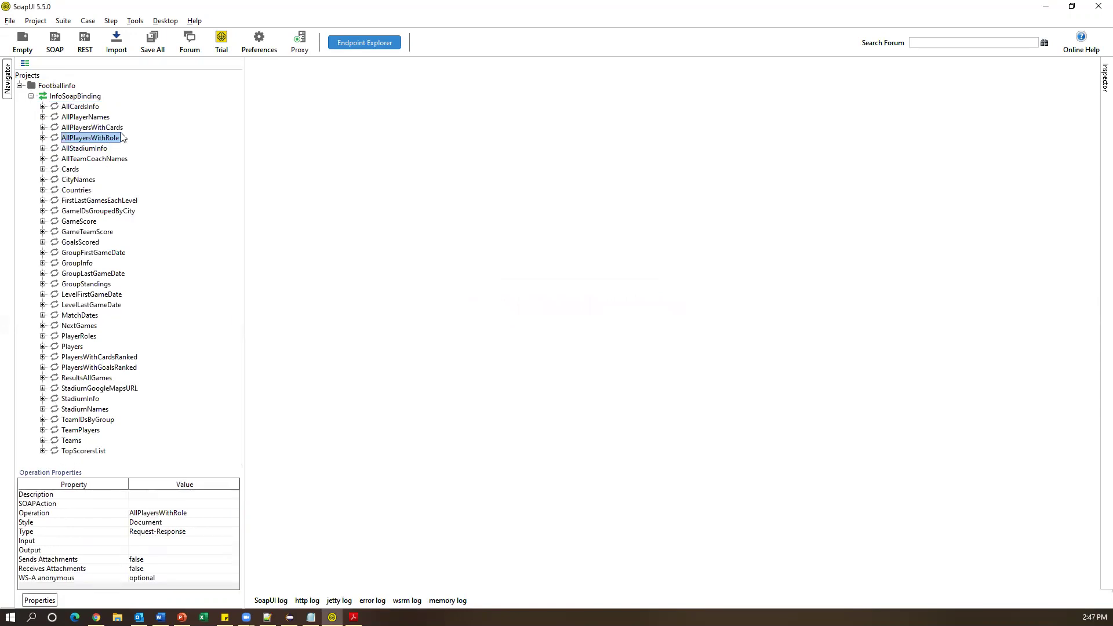
pyautogui.doubleClick(65, 100)
pyautogui.rightClick(65, 99)
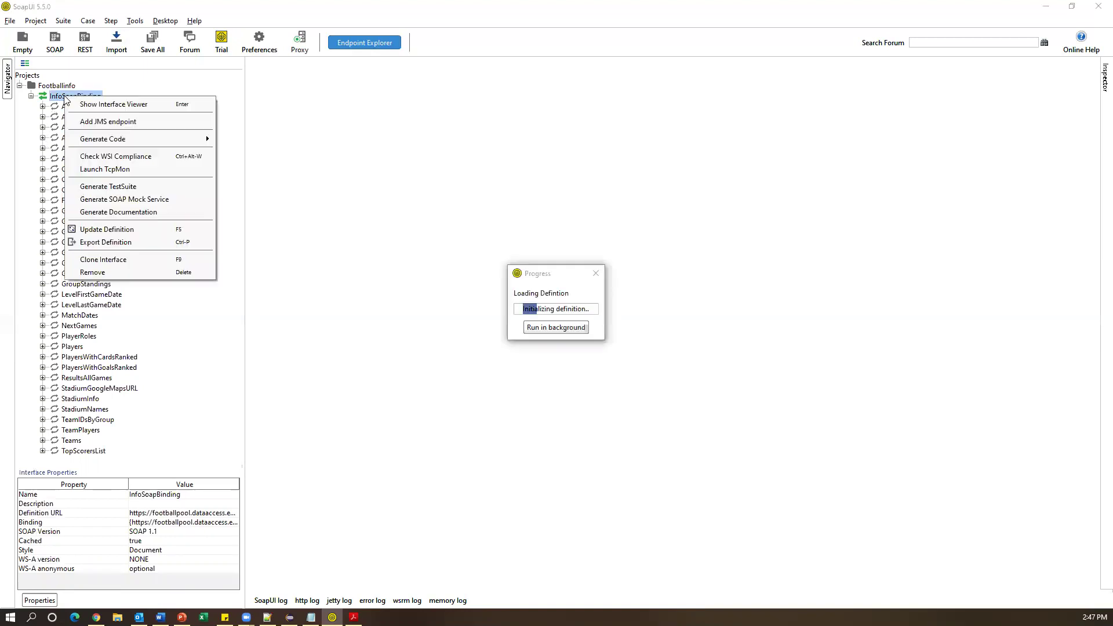
pyautogui.click(600, 84)
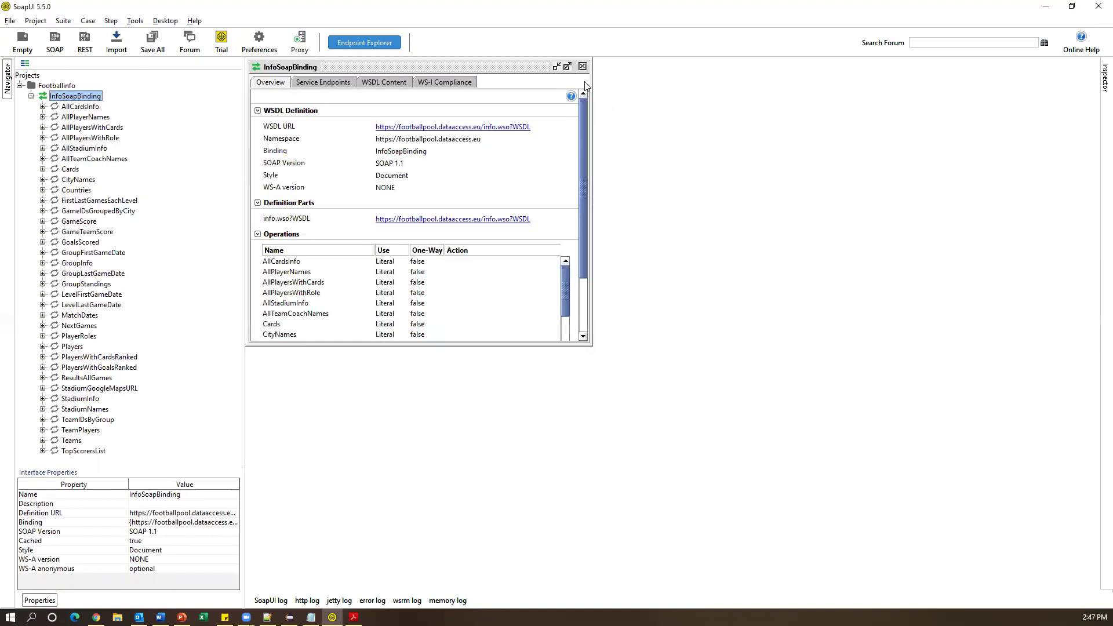
pyautogui.click(583, 66)
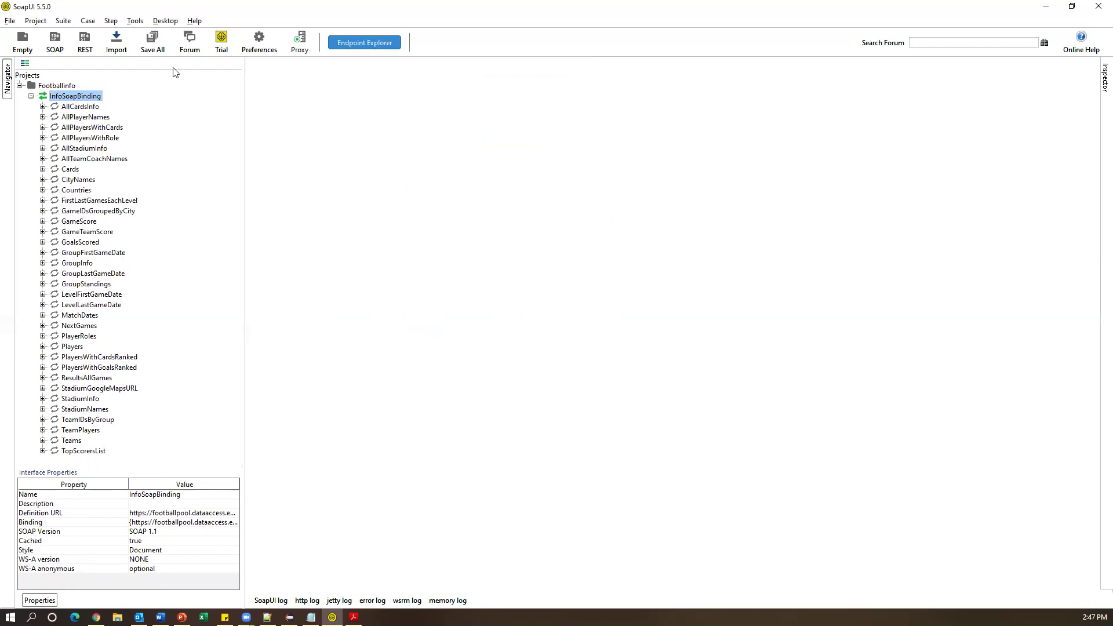
# Step: Generate a new TestSuite from InfoSoapBinding with only the AllPlayersWithRole operation, one TestCase per operation and new empty requests
pyautogui.doubleClick(91, 97)
pyautogui.rightClick(91, 97)
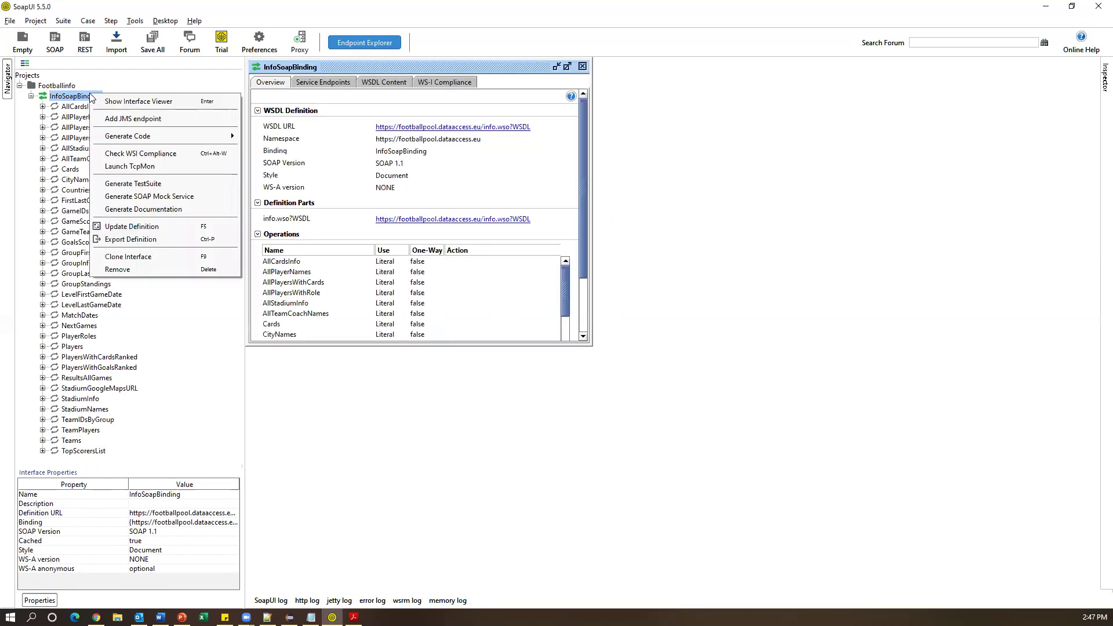
pyautogui.moveTo(111, 138)
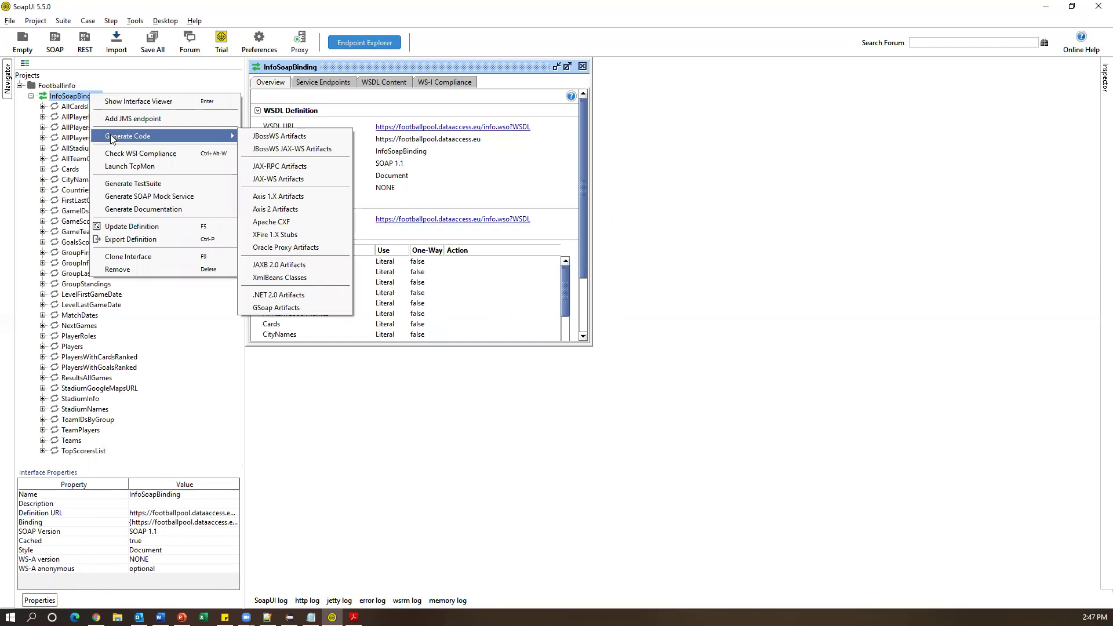
pyautogui.click(160, 183)
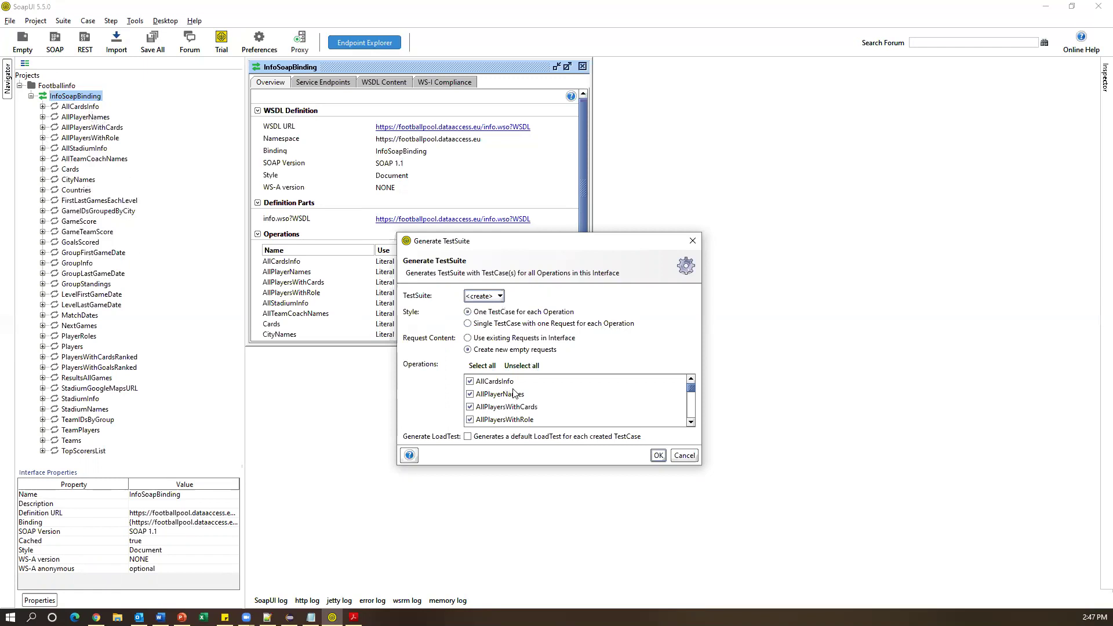
pyautogui.moveTo(702, 467); pyautogui.dragTo(758, 532)
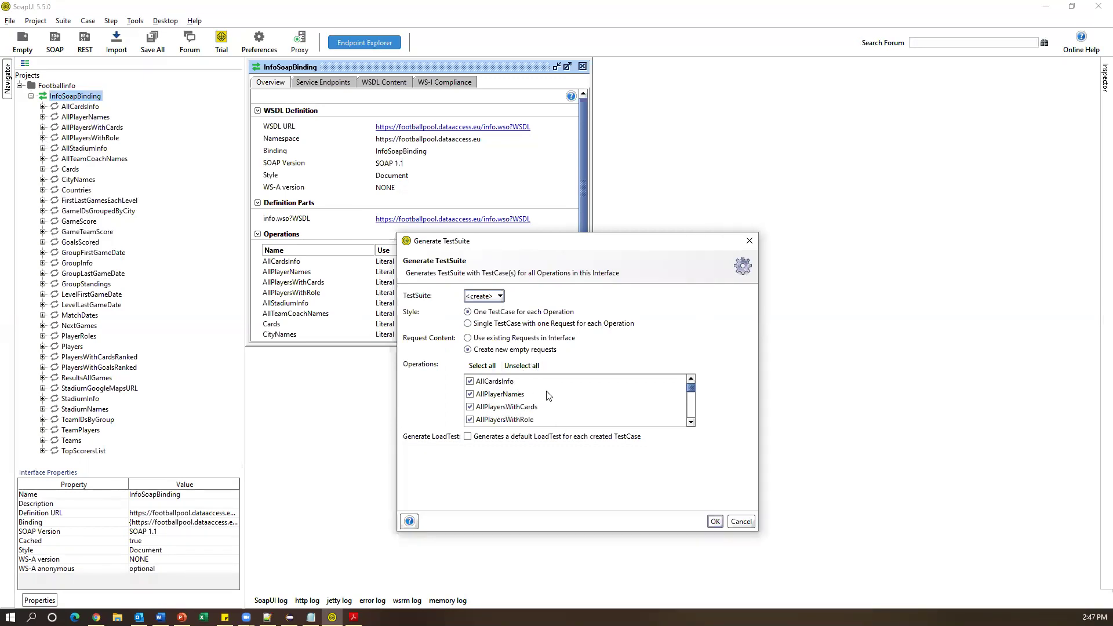
pyautogui.click(520, 366)
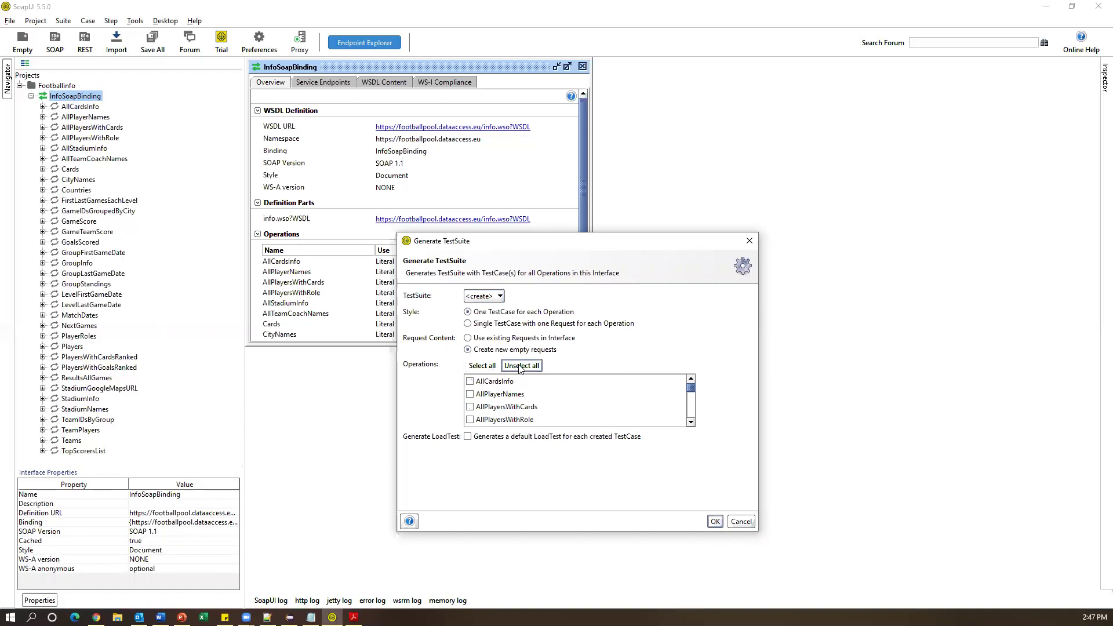
pyautogui.click(470, 419)
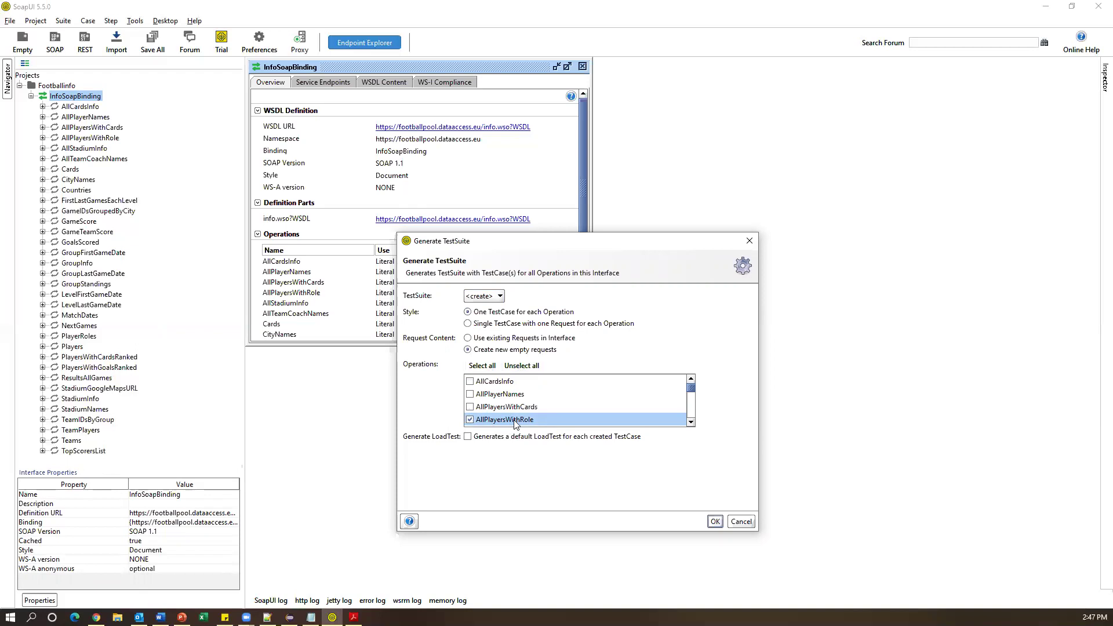
pyautogui.click(714, 521)
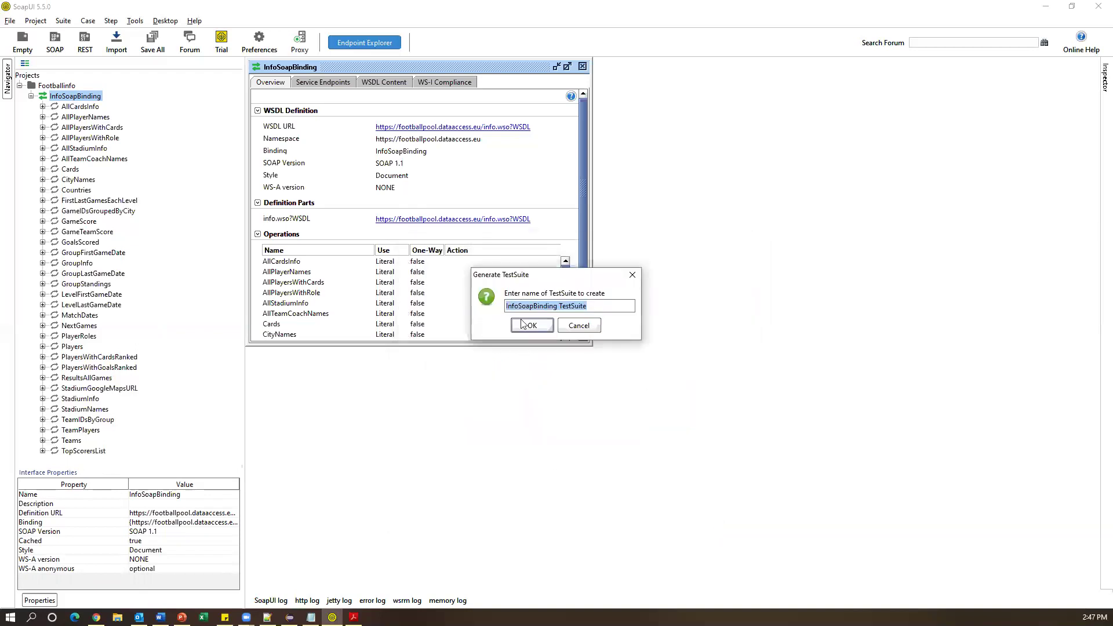
# Step: Name the new suite TestSuite, confirm its creation and close the InfoSoapBinding interface viewer
pyautogui.click(592, 306)
pyautogui.moveTo(523, 304); pyautogui.dragTo(467, 303)
pyautogui.moveTo(558, 305); pyautogui.dragTo(467, 305)
pyautogui.press('BackSpace')
pyautogui.click(537, 328)
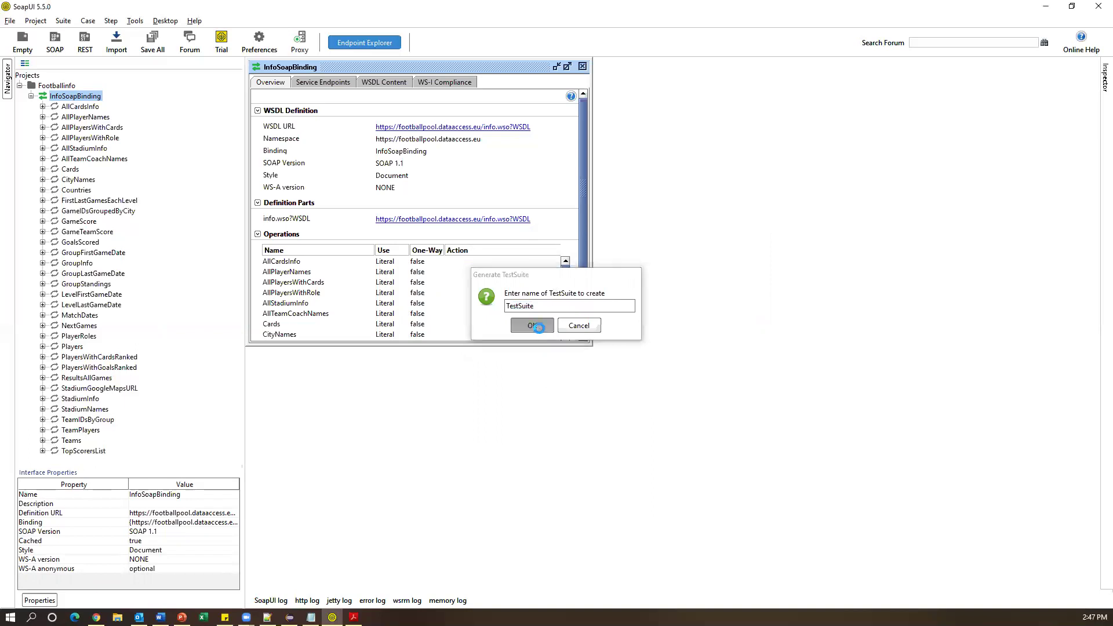
pyautogui.click(542, 83)
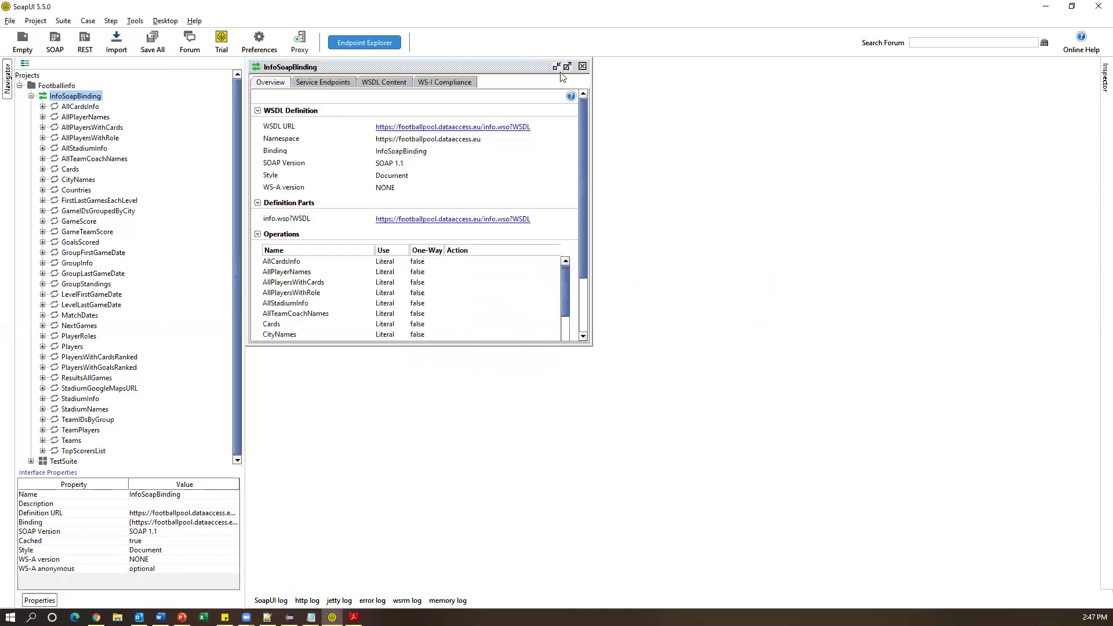
pyautogui.click(583, 66)
# Step: Collapse InfoSoapBinding and open the AllPlayersWithRole test step inside the AllPlayersWithRole TestCase of TestSuite
pyautogui.click(32, 95)
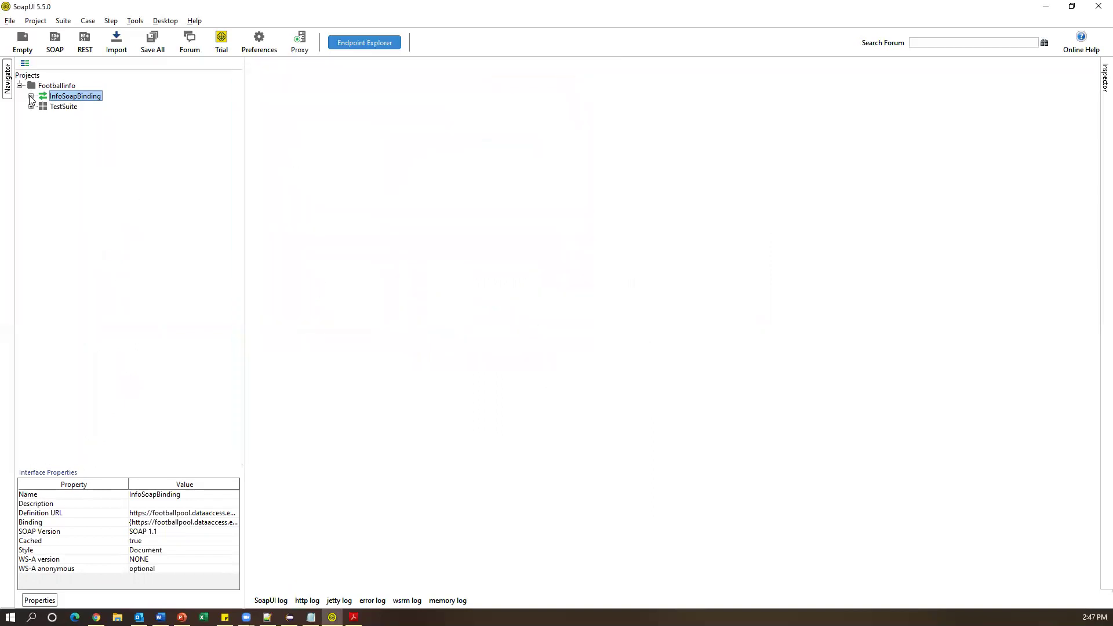
pyautogui.click(63, 107)
pyautogui.click(31, 107)
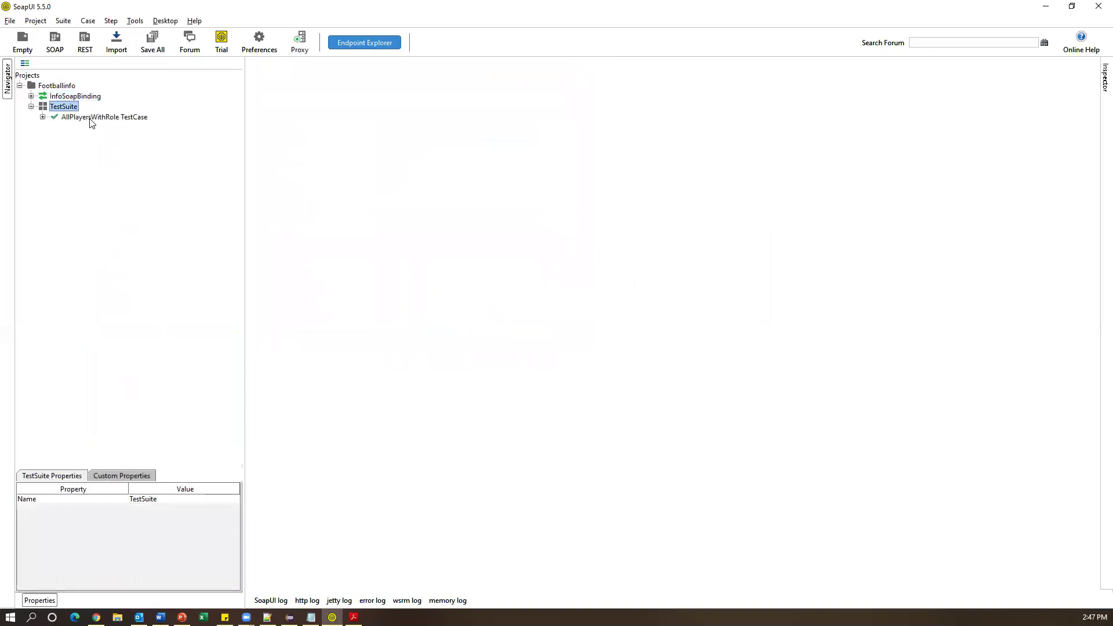
pyautogui.click(113, 118)
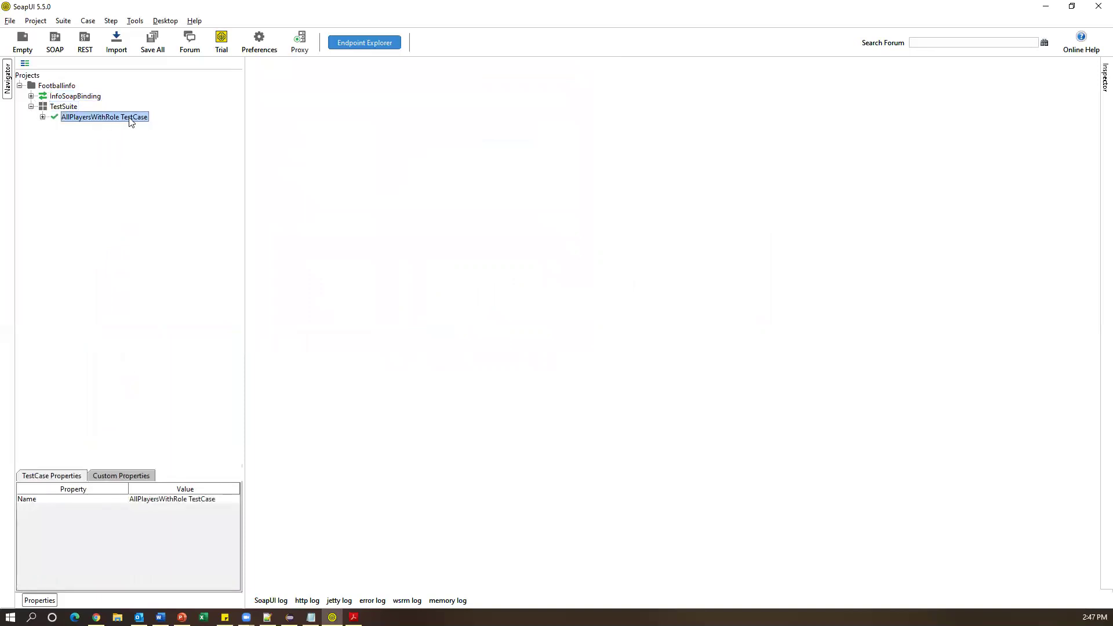
pyautogui.click(42, 117)
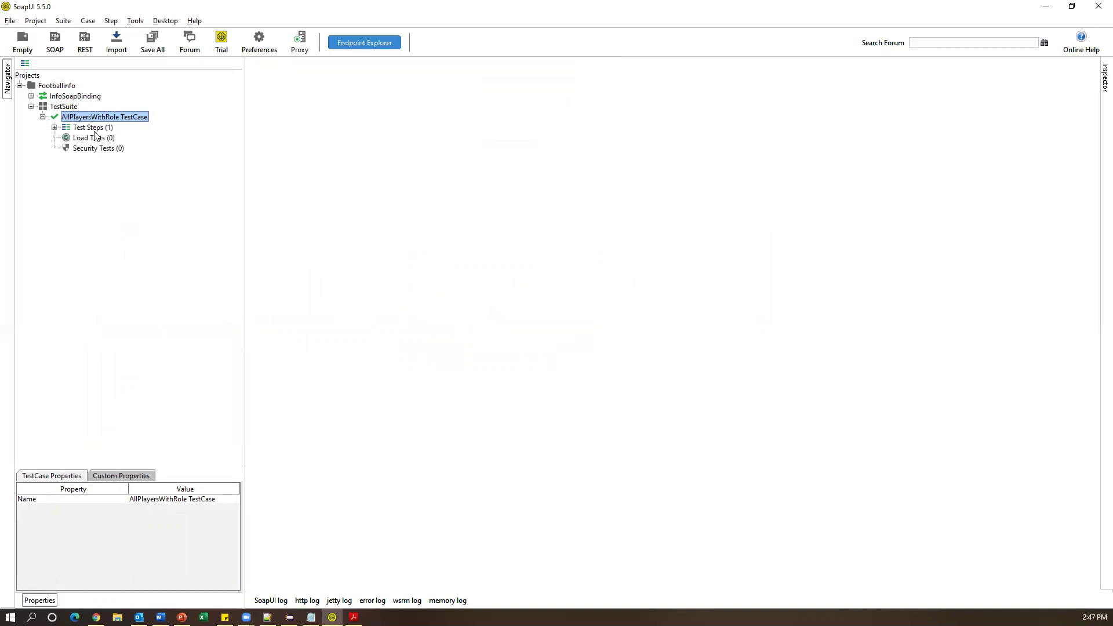
pyautogui.click(55, 128)
pyautogui.click(54, 128)
pyautogui.click(110, 138)
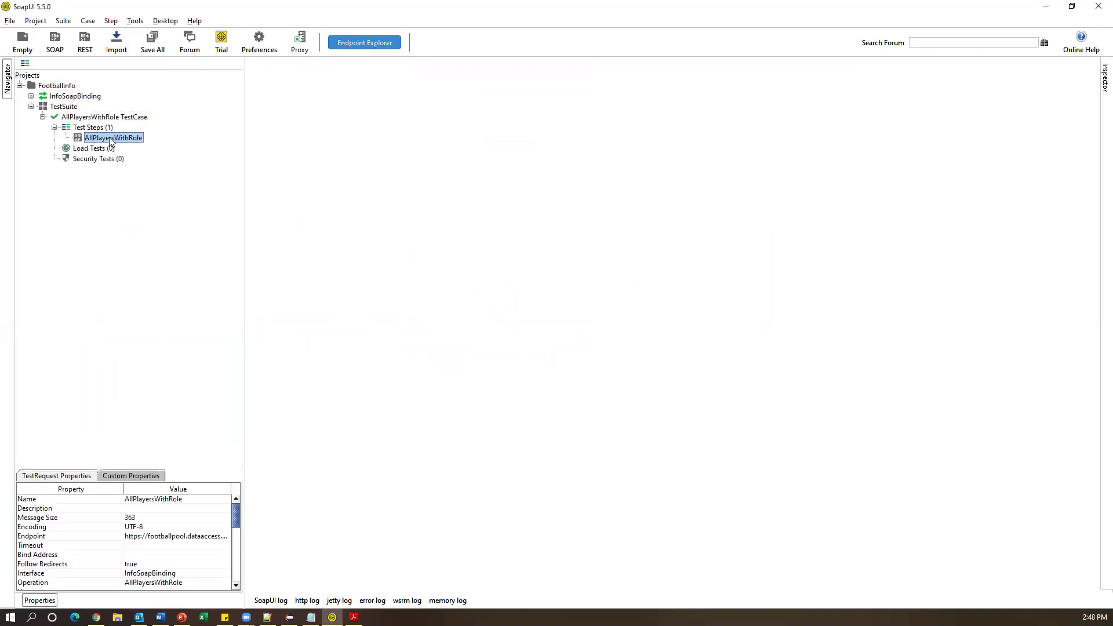
pyautogui.doubleClick(111, 139)
# Step: Examine the test step's request envelope, especially its sTeamName and sRoleCode parameters
pyautogui.moveTo(416, 245); pyautogui.dragTo(268, 103)
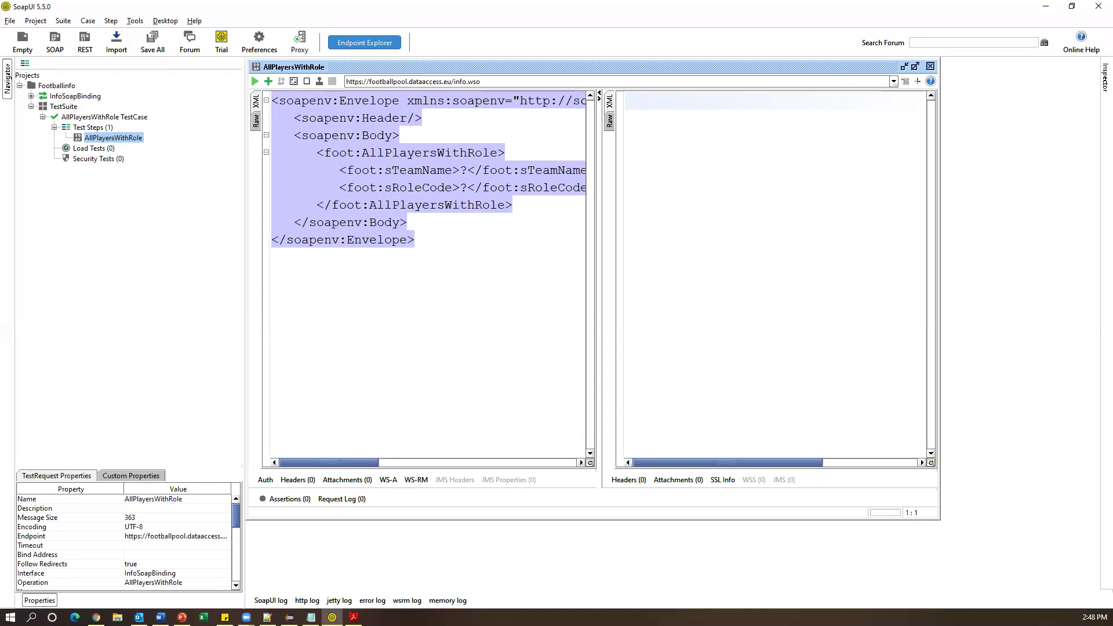
pyautogui.click(362, 169)
pyautogui.keyDown('shift'); pyautogui.click(491, 169); pyautogui.keyUp('shift')
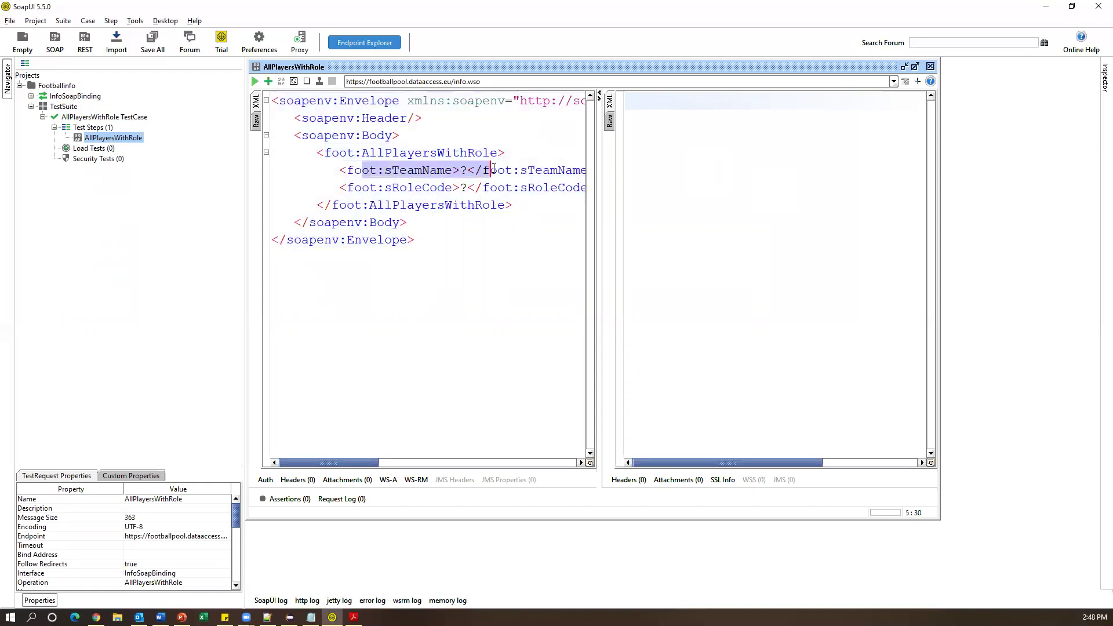
pyautogui.moveTo(339, 187); pyautogui.dragTo(512, 187)
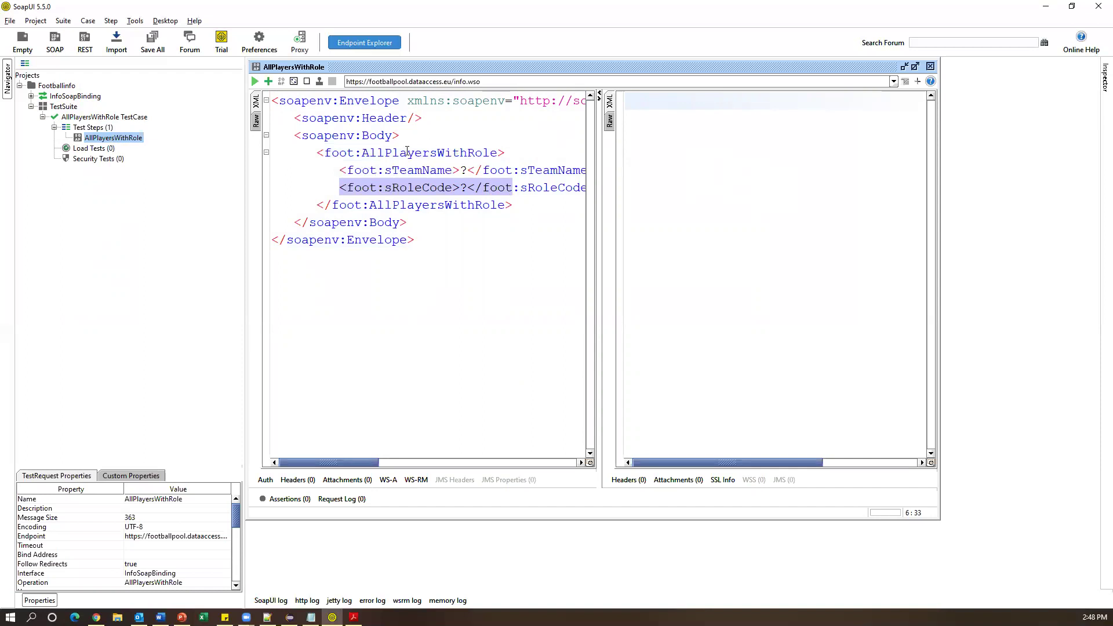
# Step: Check the sTeamName and sRoleCode placeholders, then close the AllPlayersWithRole request editor
pyautogui.click(475, 205)
pyautogui.moveTo(459, 169); pyautogui.dragTo(481, 186)
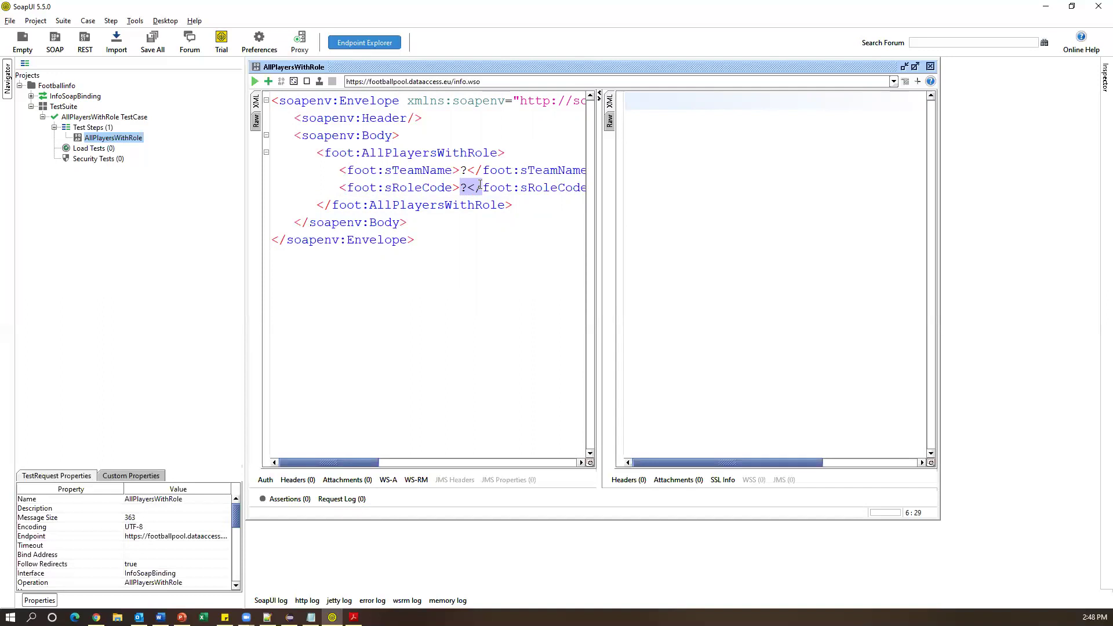
pyautogui.click(930, 67)
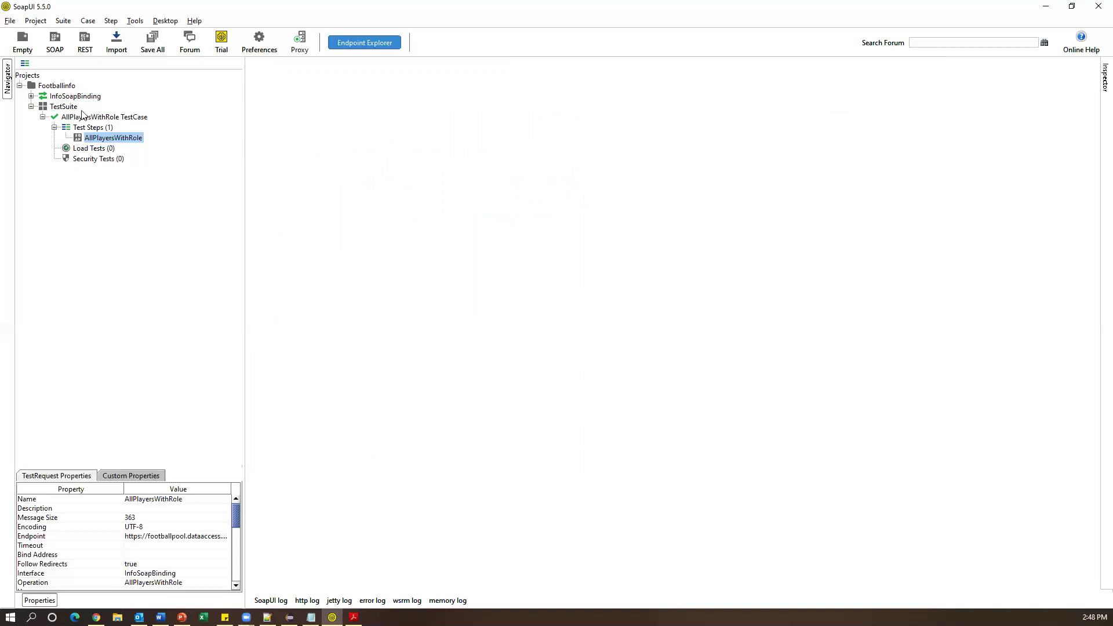
# Step: Review the Footballinfo project hierarchy from project and TestSuite through the AllPlayersWithRole TestCase to its test steps, then collapse TestSuite
pyautogui.click(61, 87)
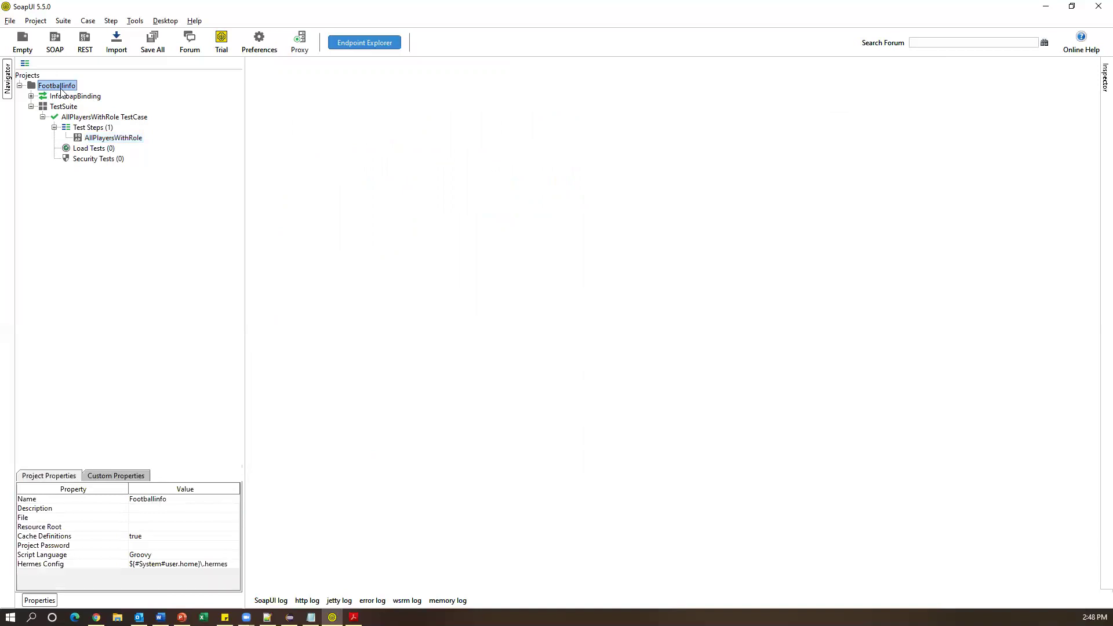
pyautogui.click(66, 107)
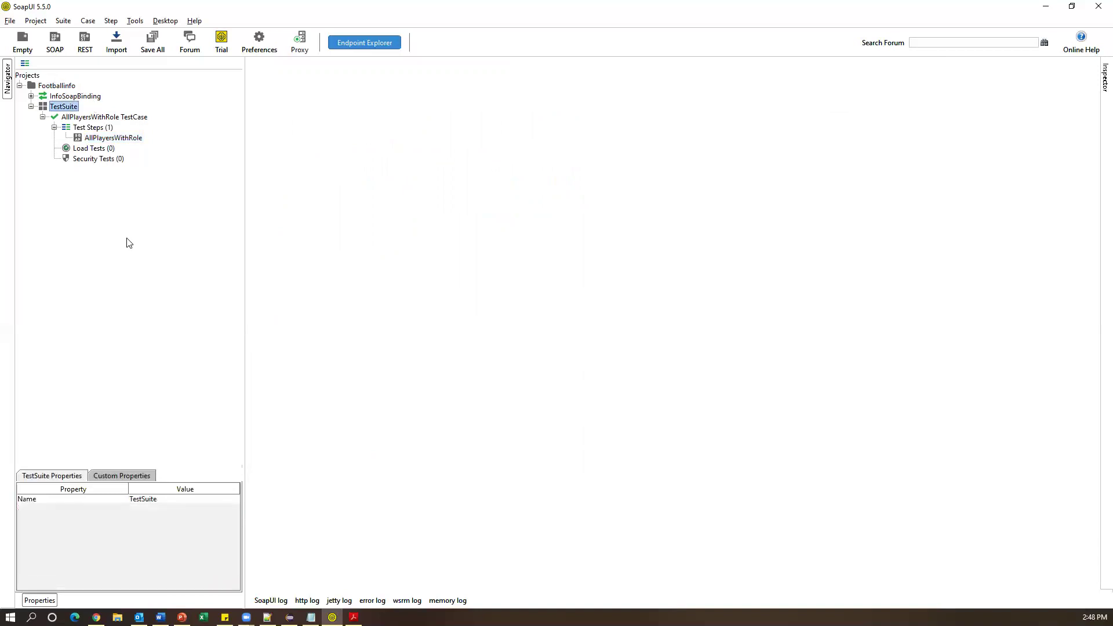
pyautogui.click(42, 117)
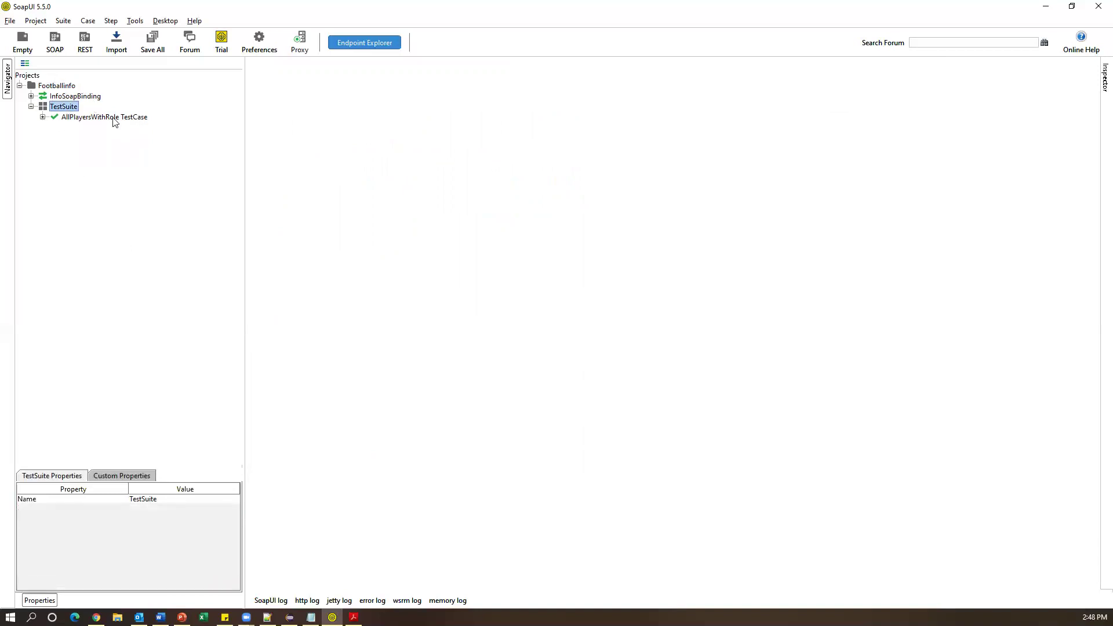
pyautogui.click(115, 119)
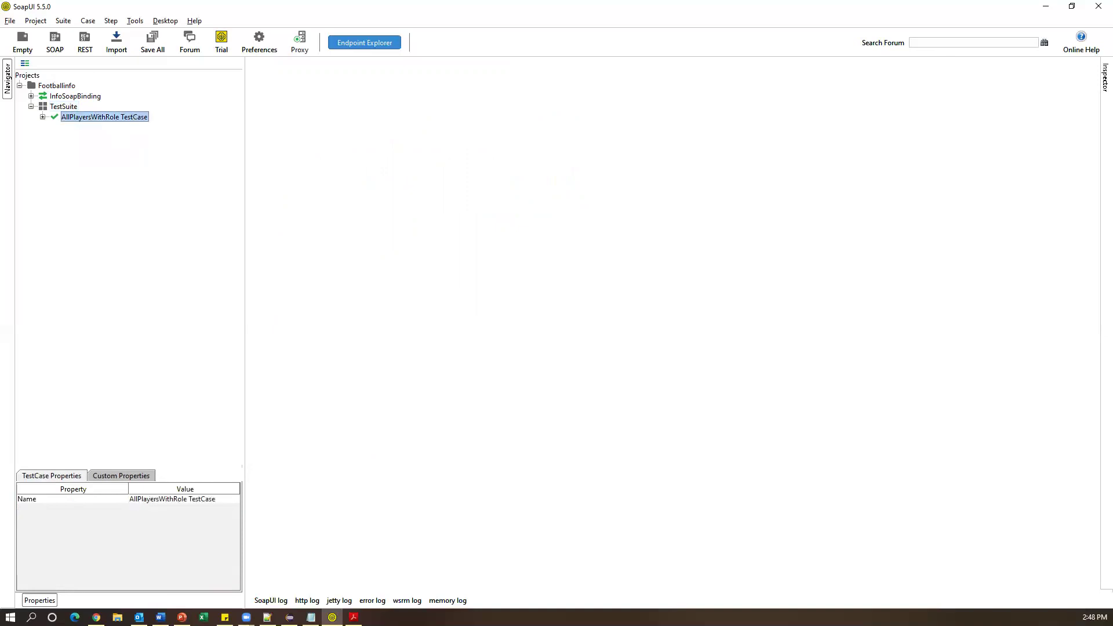
pyautogui.click(42, 117)
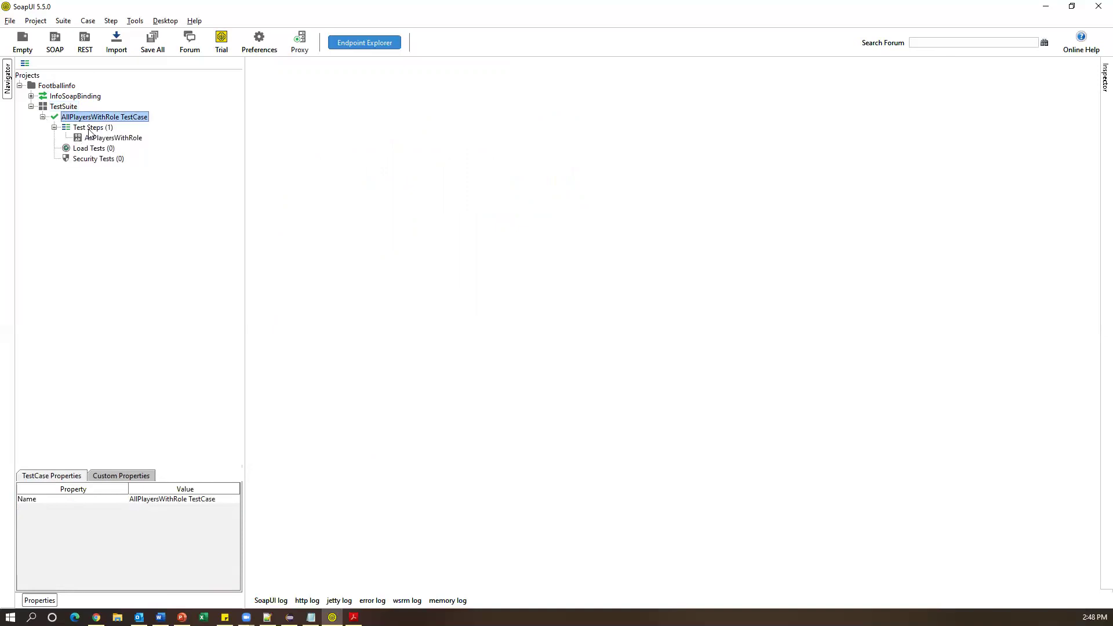
pyautogui.click(59, 131)
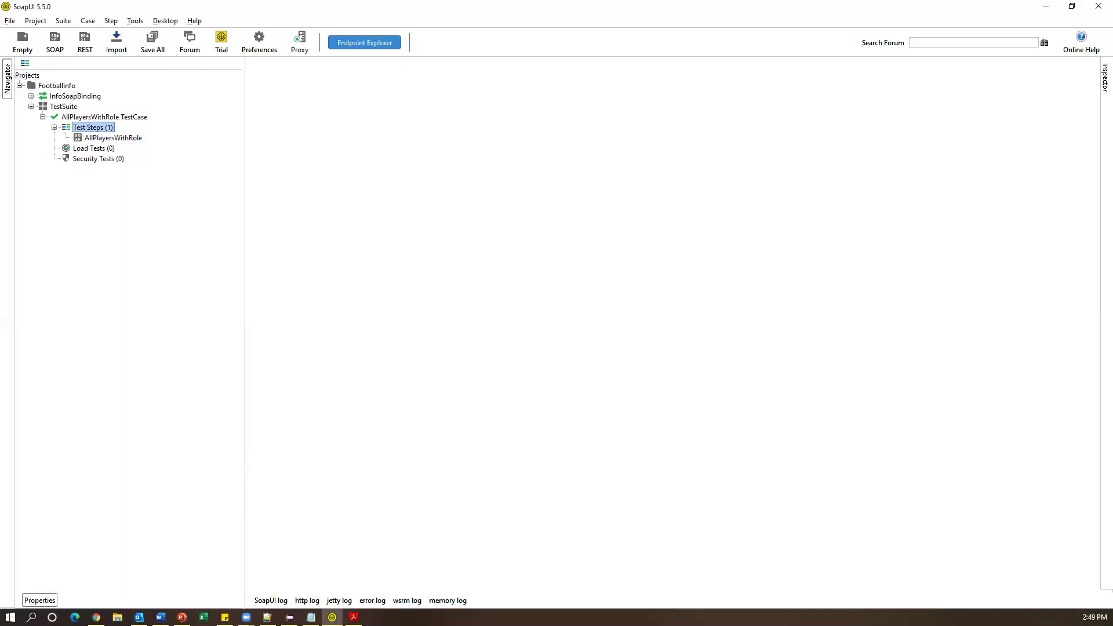
pyautogui.click(31, 106)
pyautogui.click(74, 96)
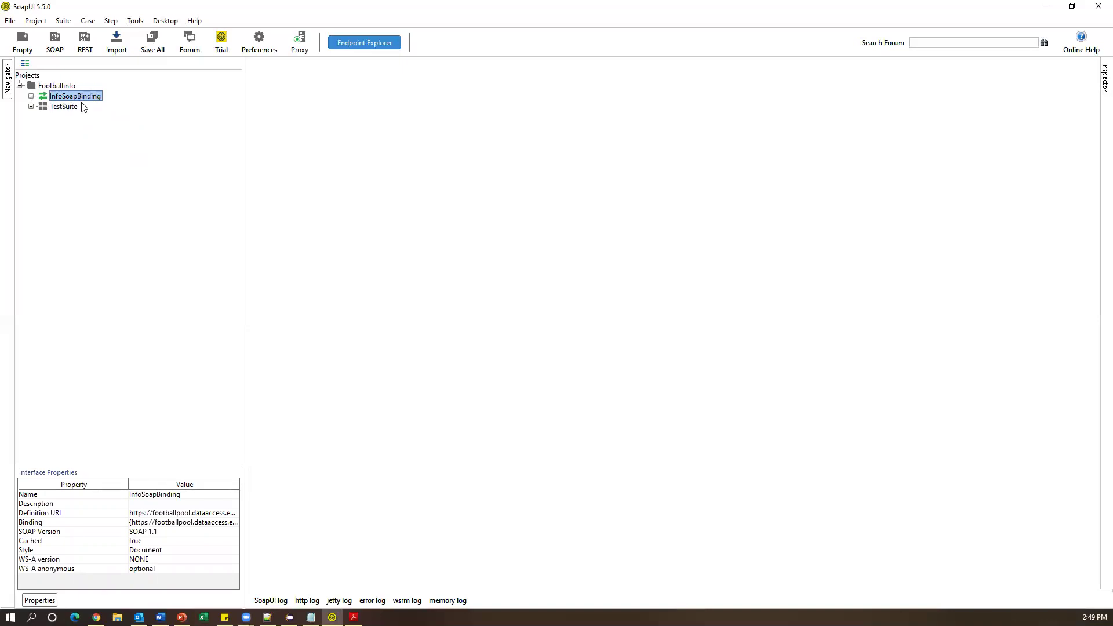
pyautogui.doubleClick(82, 97)
pyautogui.rightClick(81, 97)
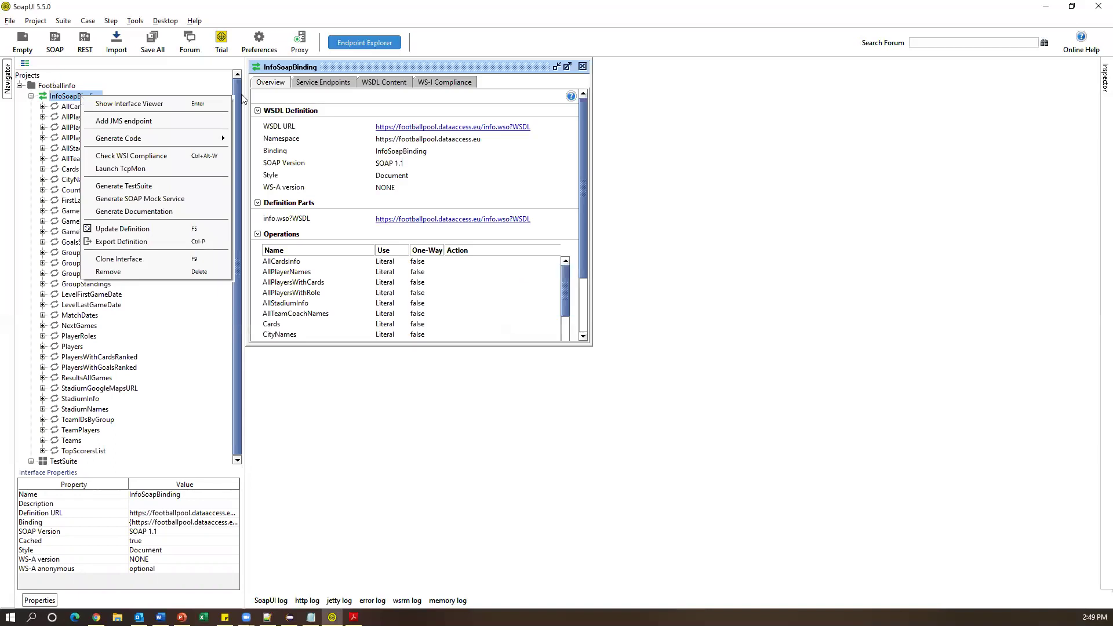
pyautogui.click(582, 67)
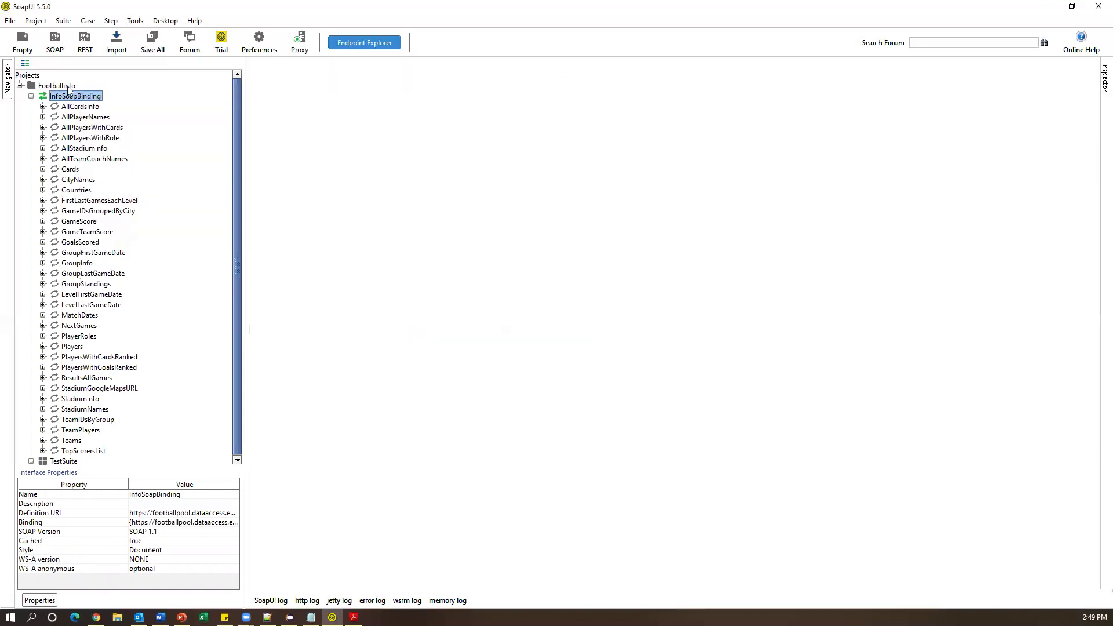
# Step: Open the Footballinfo project overview, enlarge its window and show the project's custom properties table
pyautogui.doubleClick(53, 87)
pyautogui.doubleClick(54, 87)
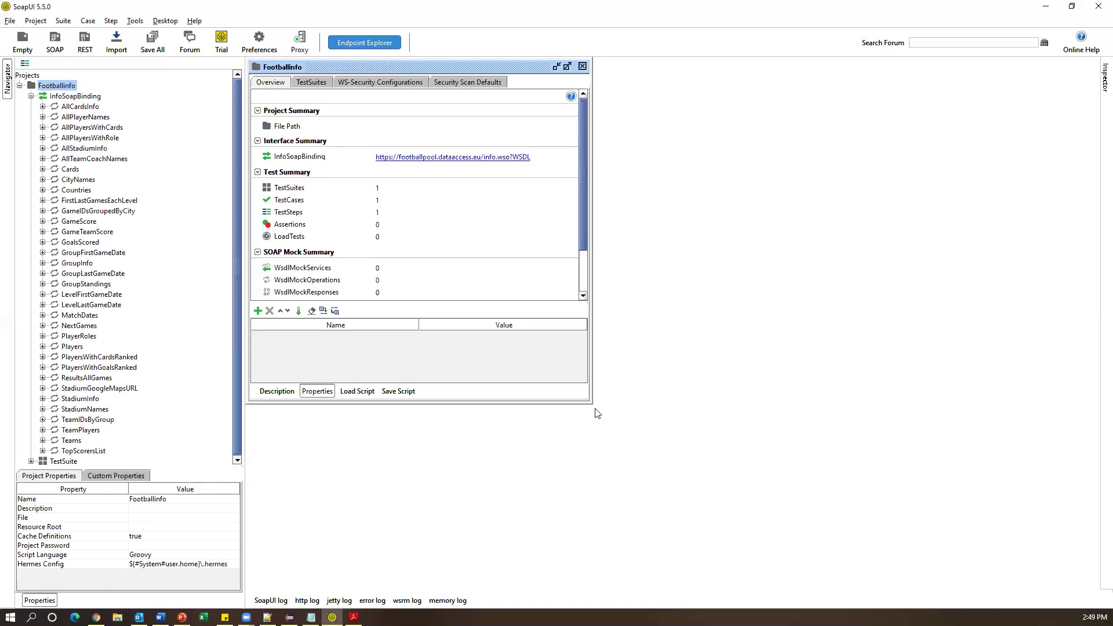
pyautogui.moveTo(590, 401); pyautogui.dragTo(635, 453)
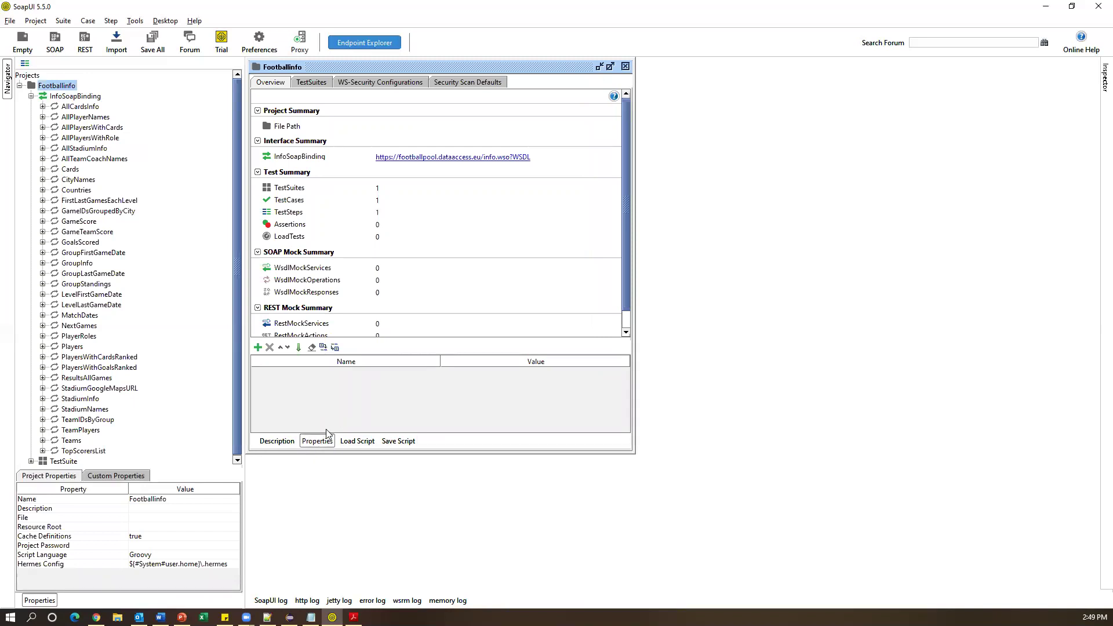
pyautogui.click(313, 443)
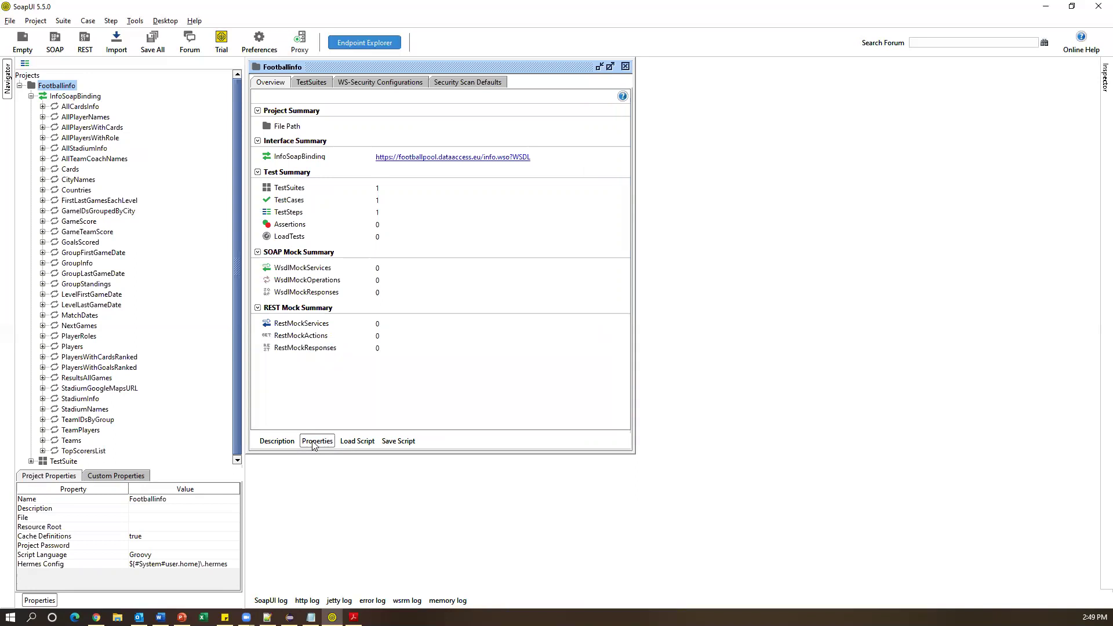
pyautogui.click(313, 443)
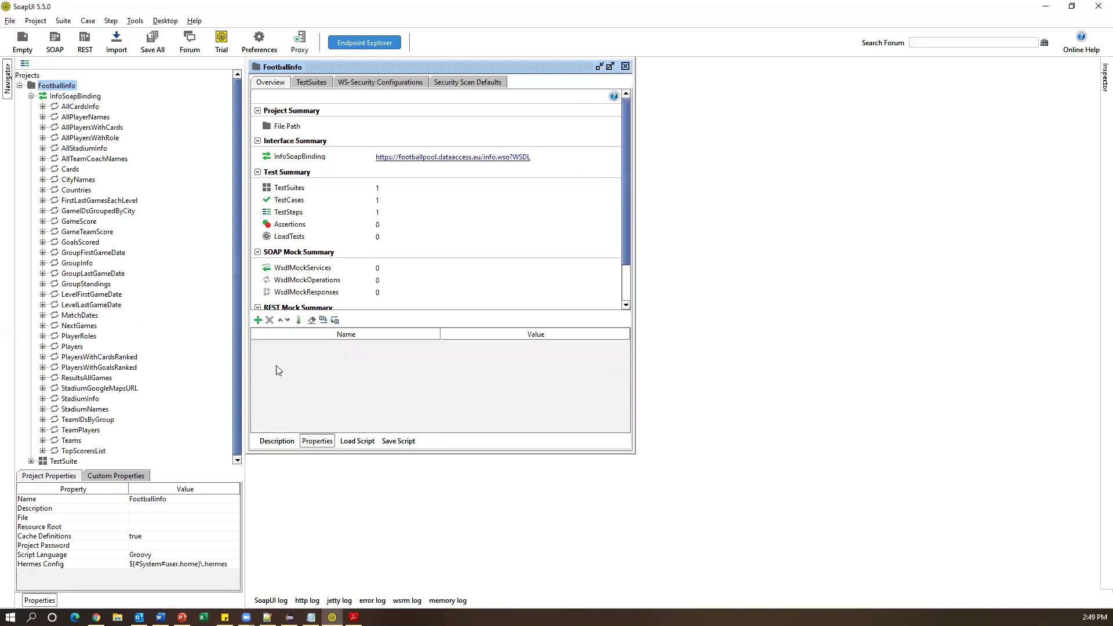
# Step: Add a project-level custom property named msg with the value "This is Project Level msg"
pyautogui.click(257, 321)
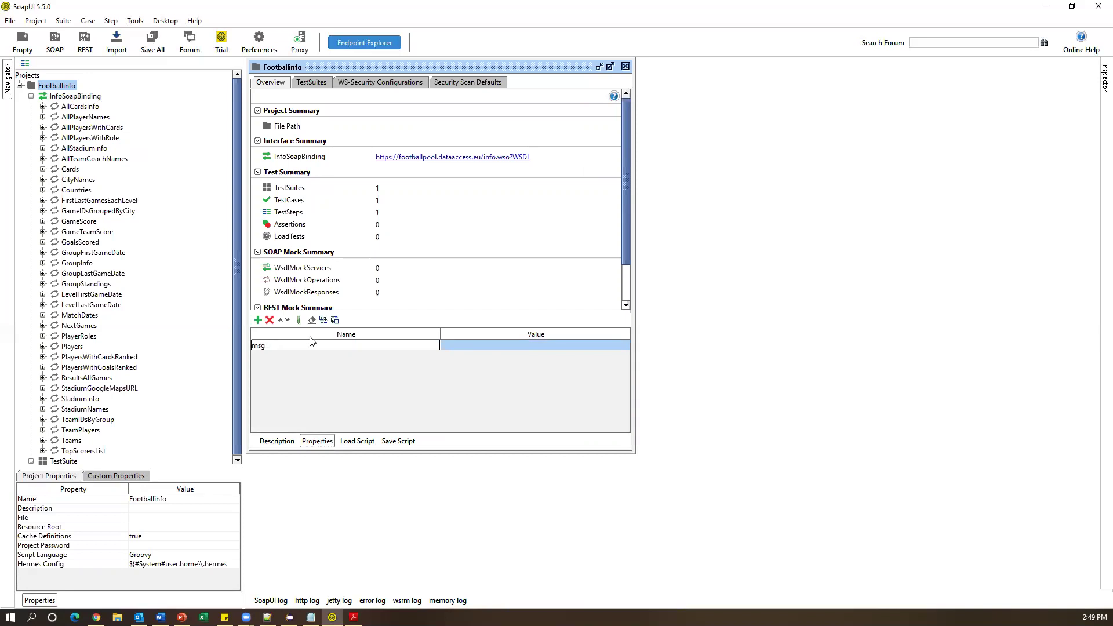
pyautogui.moveTo(298, 343); pyautogui.dragTo(239, 343)
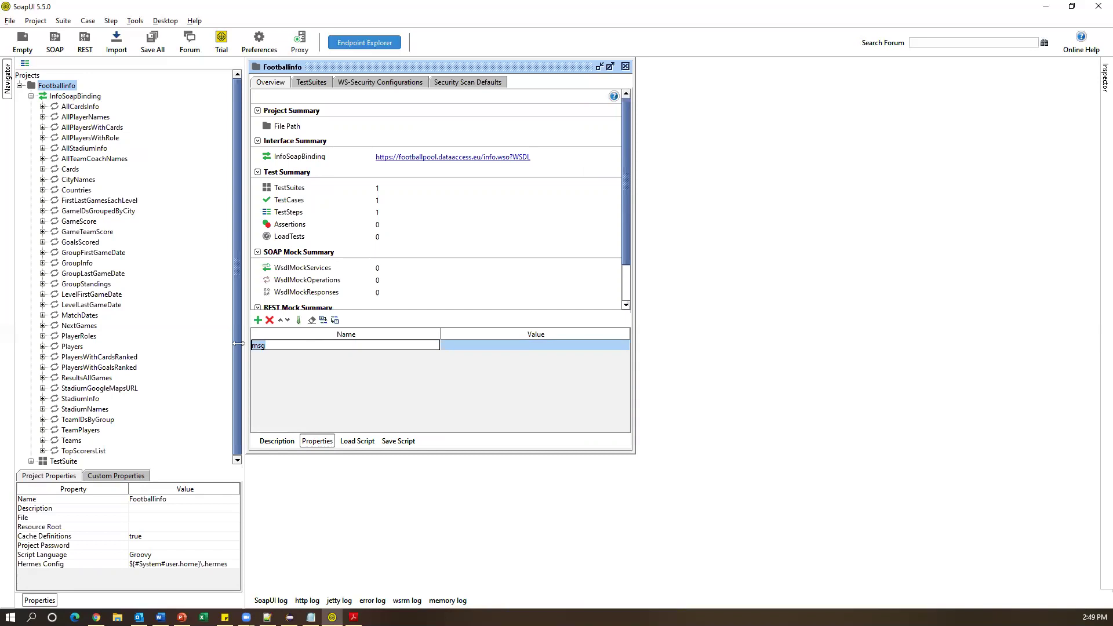
pyautogui.click(537, 344)
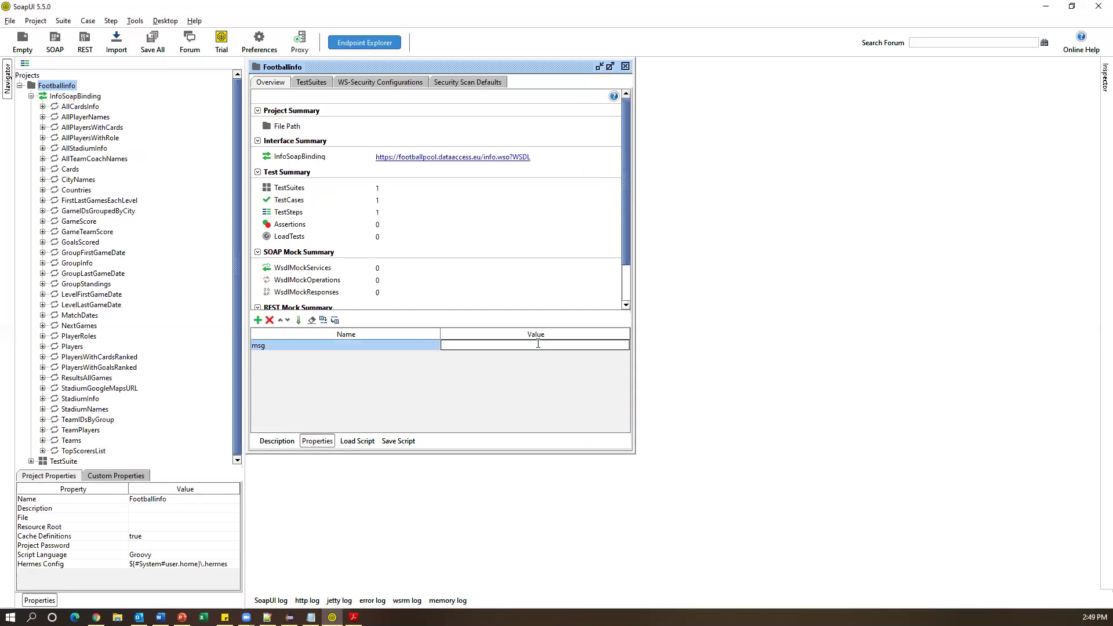
pyautogui.write('This is Project Level msg')
# Step: Copy the project's msg property value, close the project overview and collapse InfoSoapBinding
pyautogui.moveTo(537, 344); pyautogui.dragTo(274, 354)
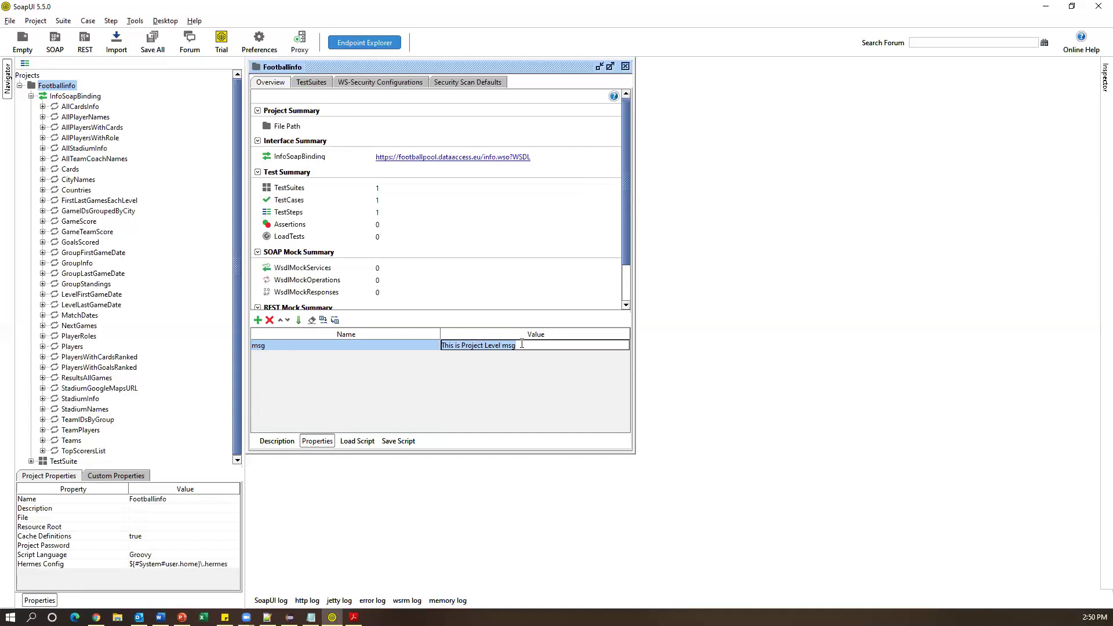
pyautogui.moveTo(528, 348); pyautogui.dragTo(443, 343)
pyautogui.moveTo(533, 342); pyautogui.dragTo(441, 345)
pyautogui.hotkey('ctrl', 'c')
pyautogui.click(625, 66)
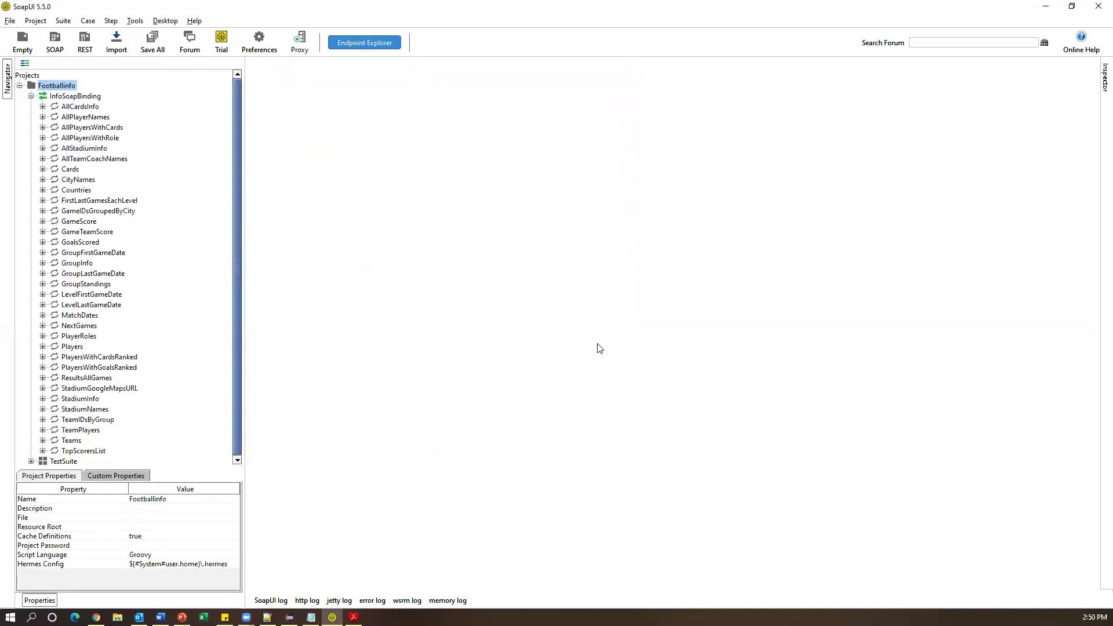
pyautogui.click(31, 96)
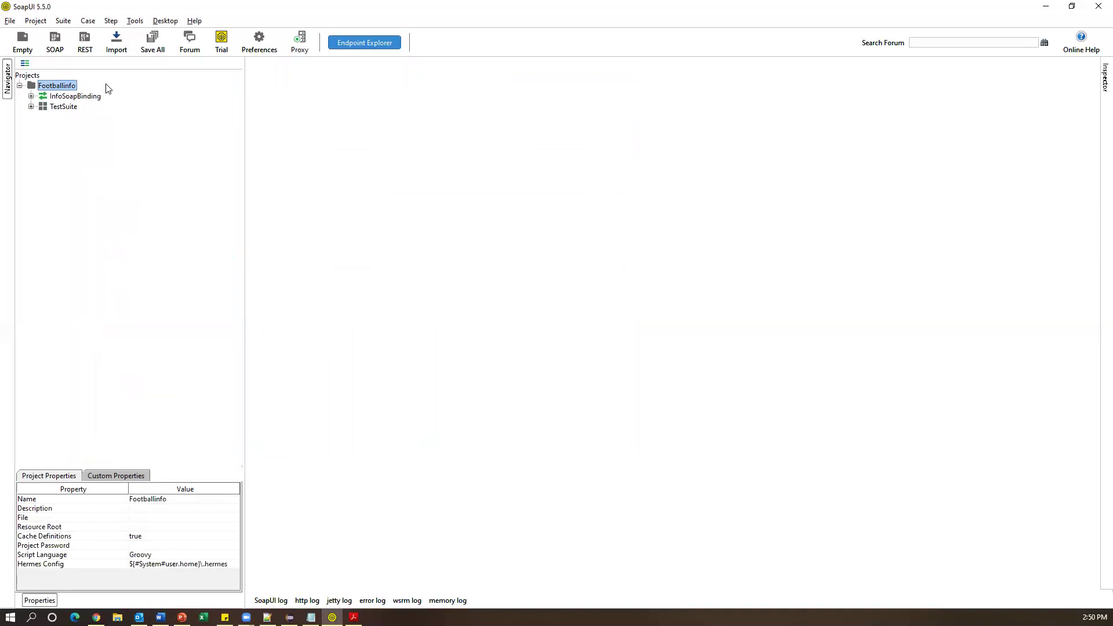
# Step: Open the TestSuite editor, enlarge its window and show the suite's custom properties table
pyautogui.click(70, 108)
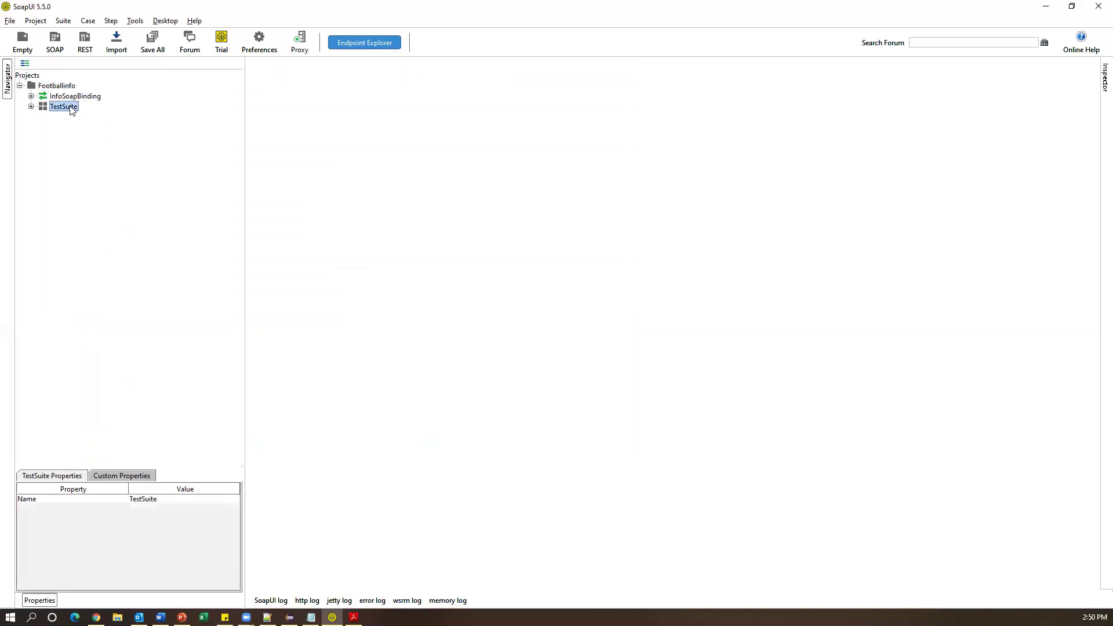
pyautogui.doubleClick(71, 110)
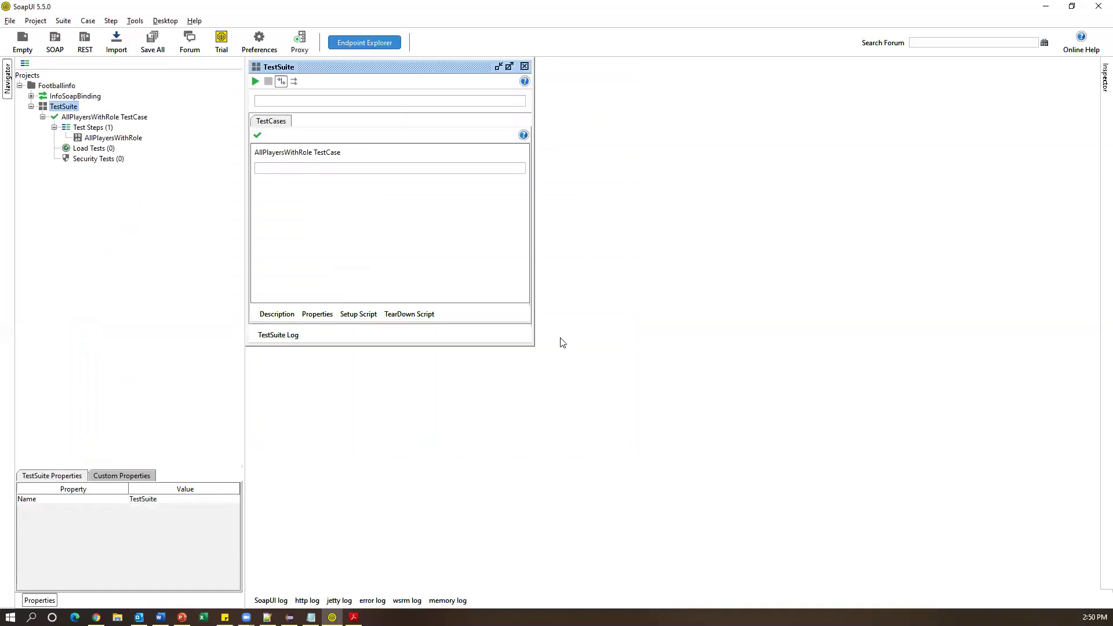
pyautogui.moveTo(530, 341); pyautogui.dragTo(579, 400)
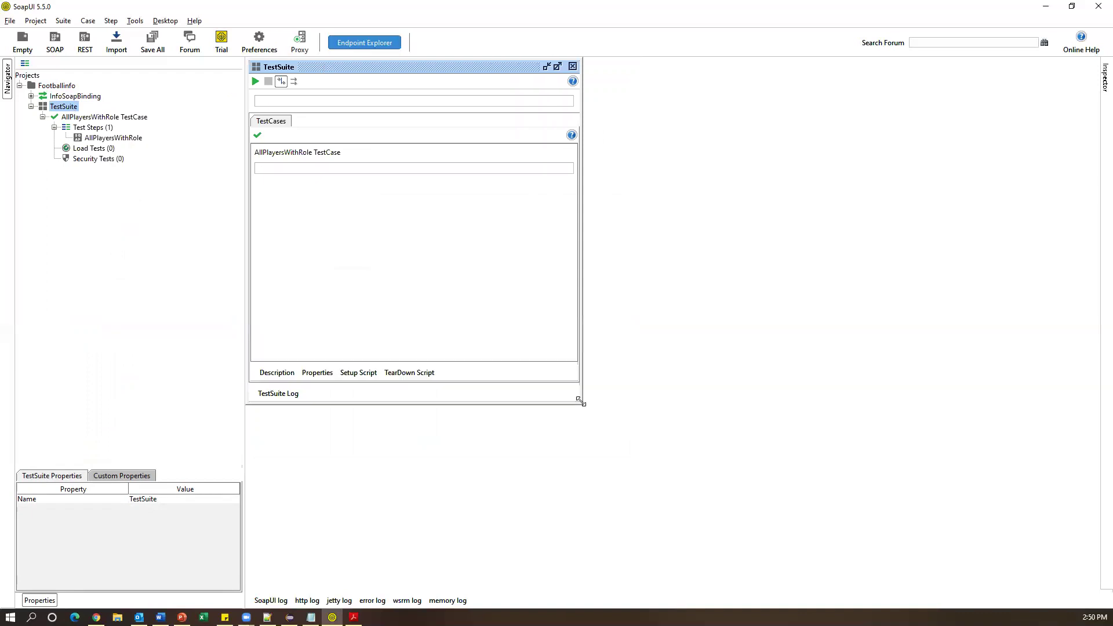
pyautogui.click(317, 377)
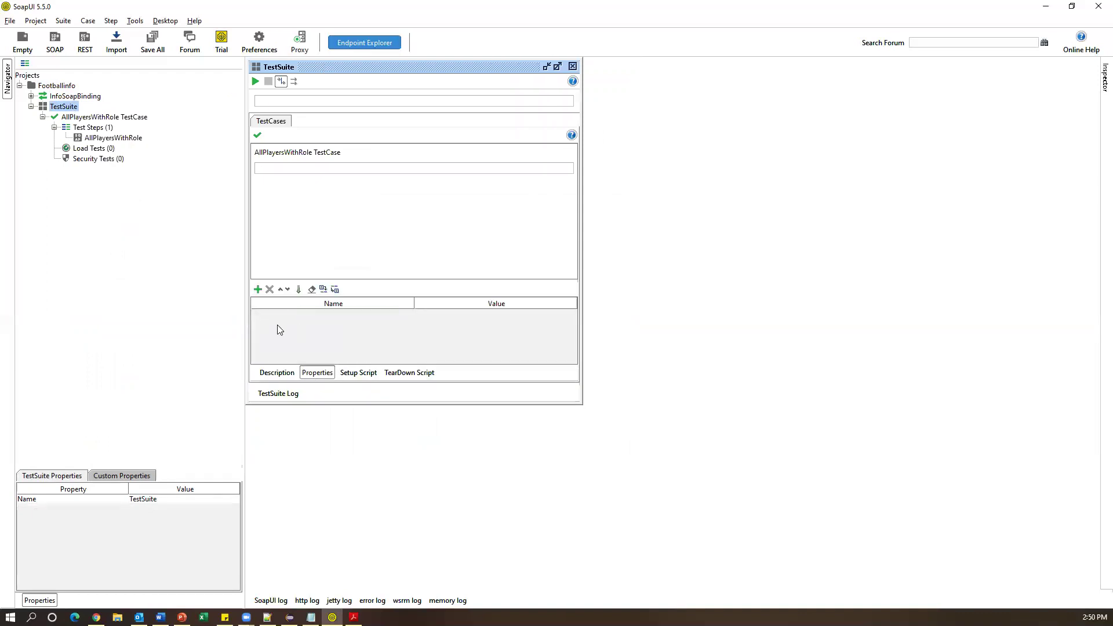
# Step: Add a suite-level property named msg with the value "This is Suite Level msg" and close the TestSuite editor
pyautogui.click(258, 290)
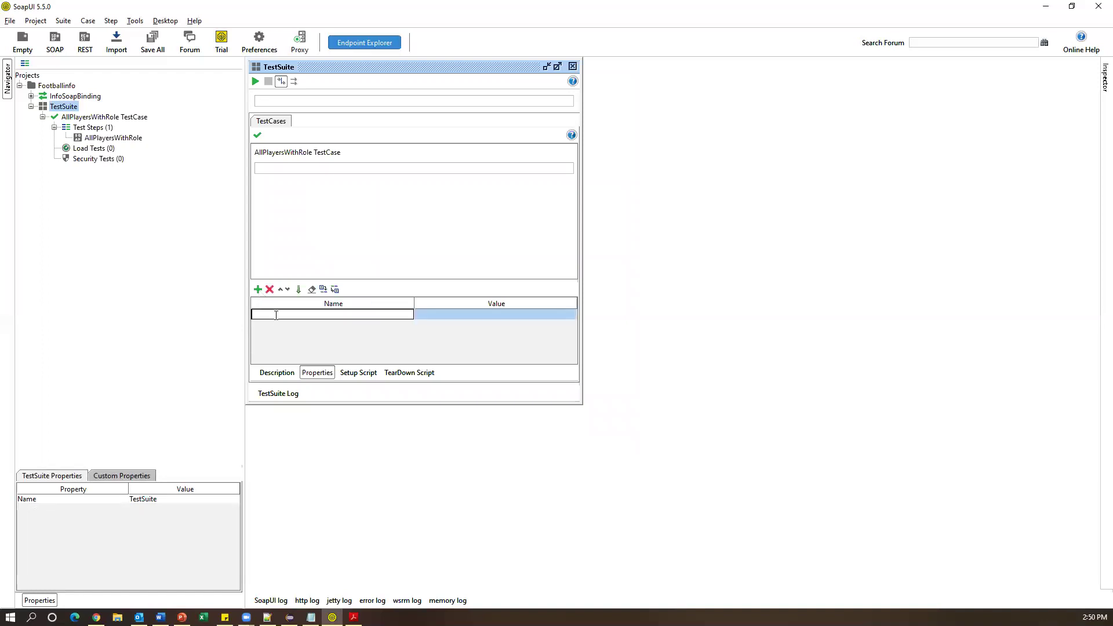
pyautogui.write('msg')
pyautogui.click(449, 314)
pyautogui.hotkey('ctrl', 'v')
pyautogui.doubleClick(445, 314)
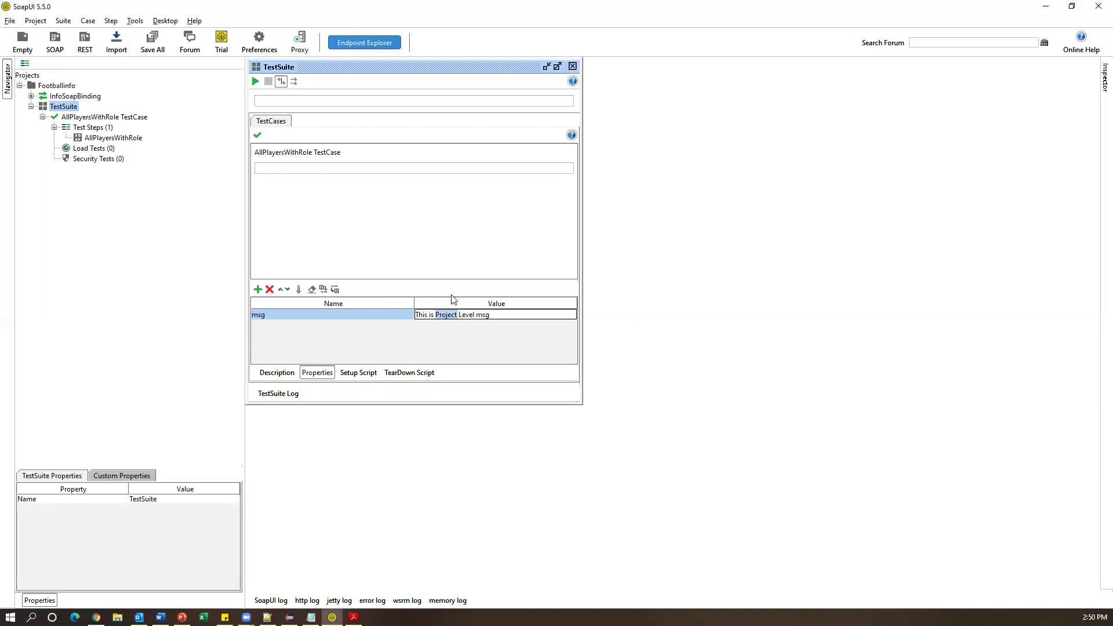
pyautogui.write('Suite')
pyautogui.click(402, 313)
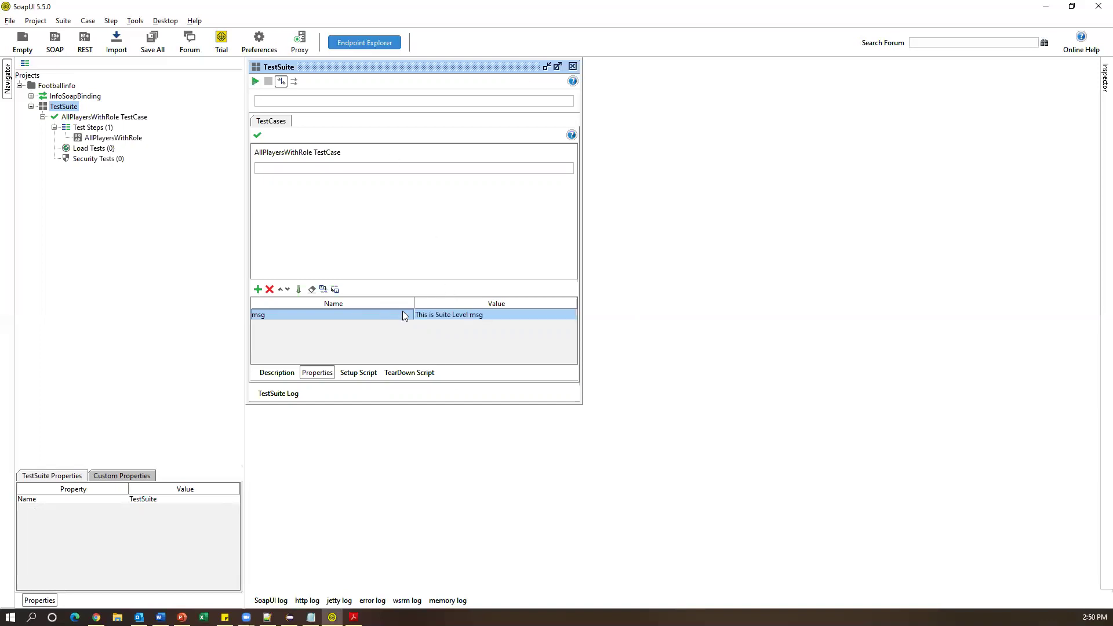
pyautogui.click(573, 67)
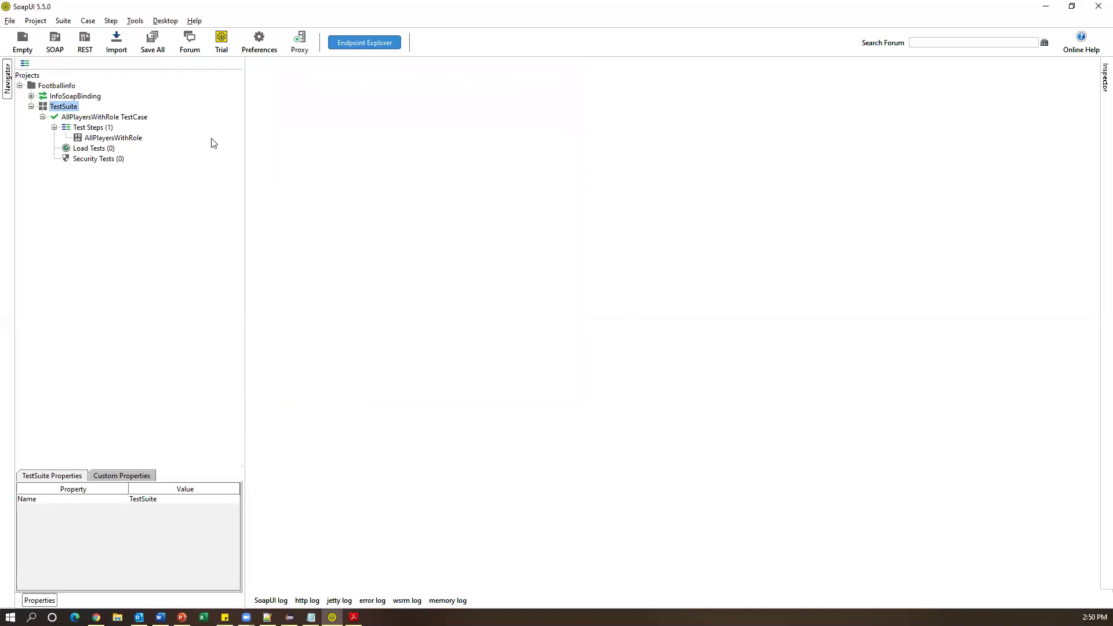
# Step: Open the AllPlayersWithRole TestCase editor, enlarge its window and show the test case's custom properties table
pyautogui.click(42, 116)
pyautogui.click(96, 119)
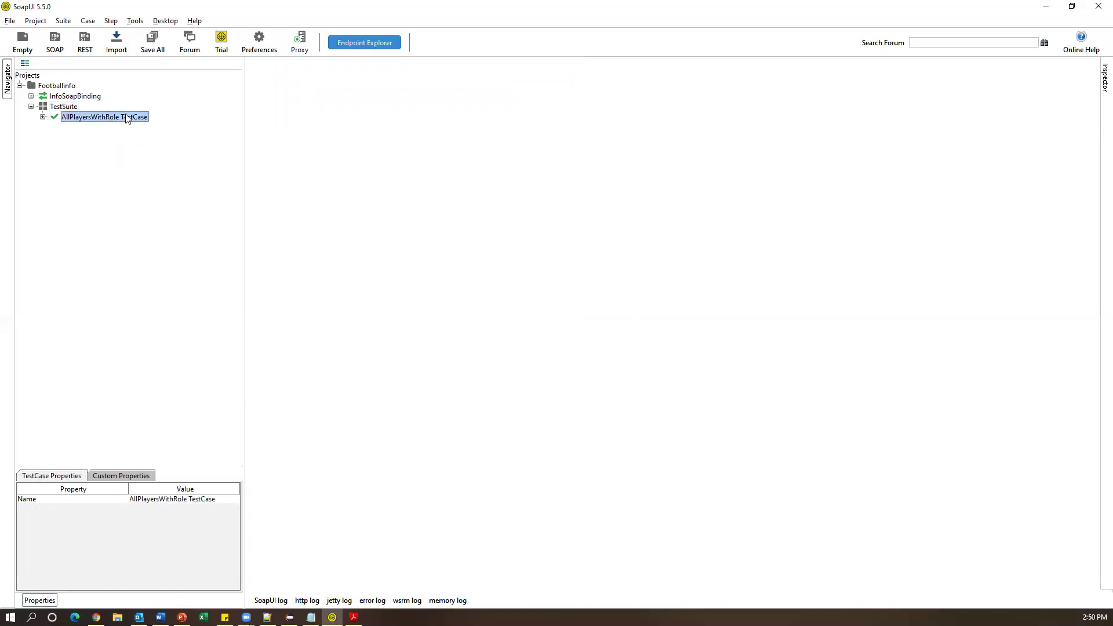
pyautogui.rightClick(124, 118)
pyautogui.doubleClick(116, 119)
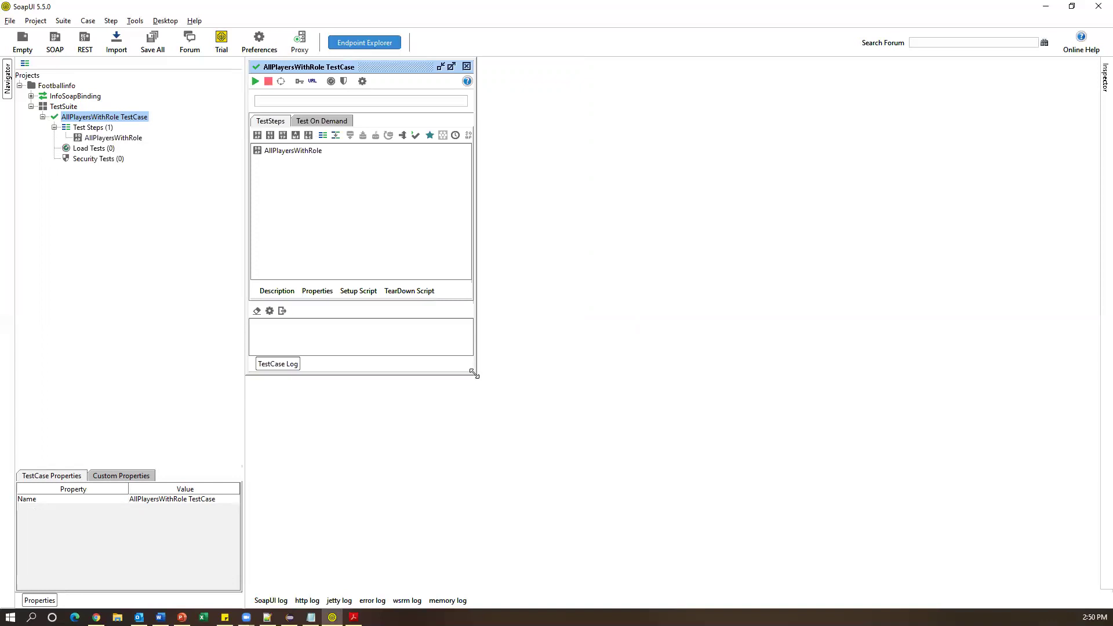
pyautogui.moveTo(475, 374); pyautogui.dragTo(607, 410)
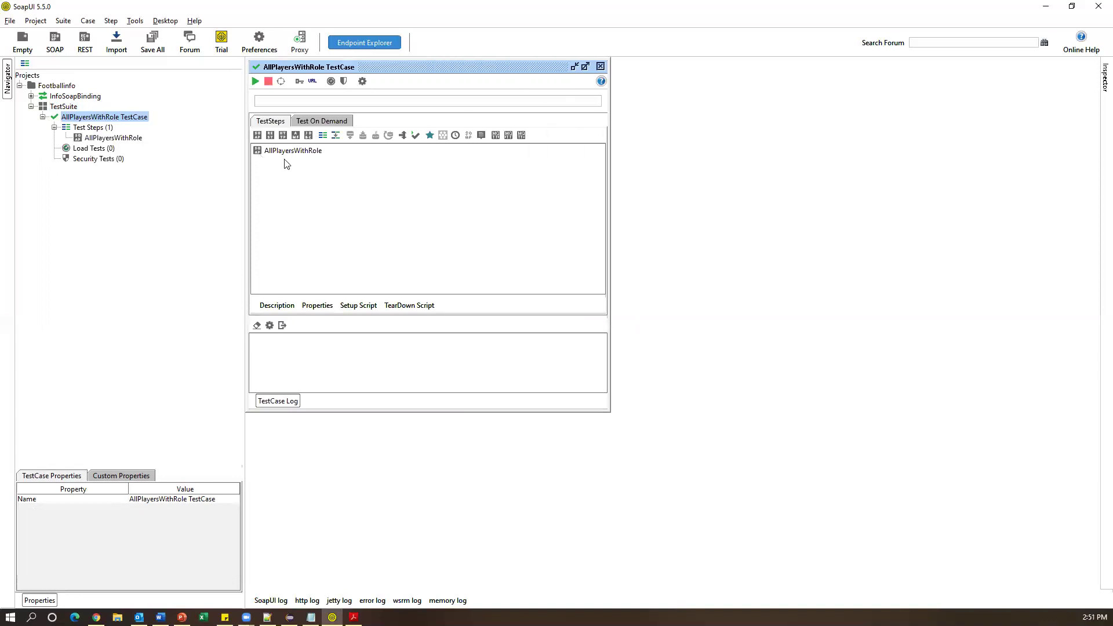
pyautogui.click(314, 307)
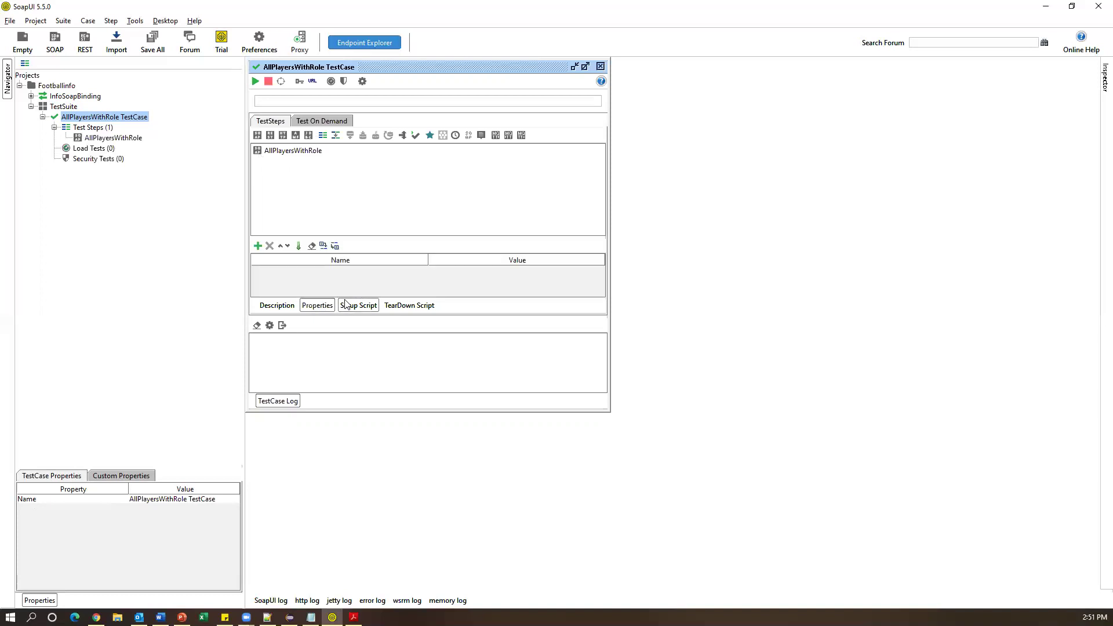
# Step: Add a test-case-level property named msg with the value "This is Test Case Level msg" and close the TestCase editor
pyautogui.click(258, 246)
pyautogui.write('m')
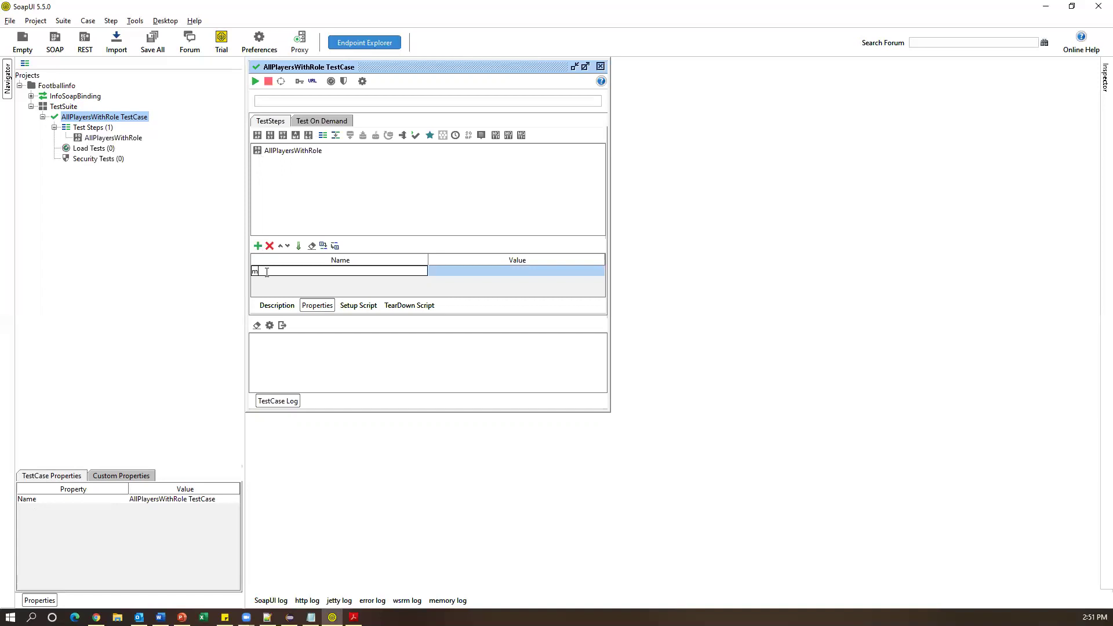
pyautogui.write('sg')
pyautogui.doubleClick(463, 271)
pyautogui.write('This is Project Level msg')
pyautogui.doubleClick(462, 272)
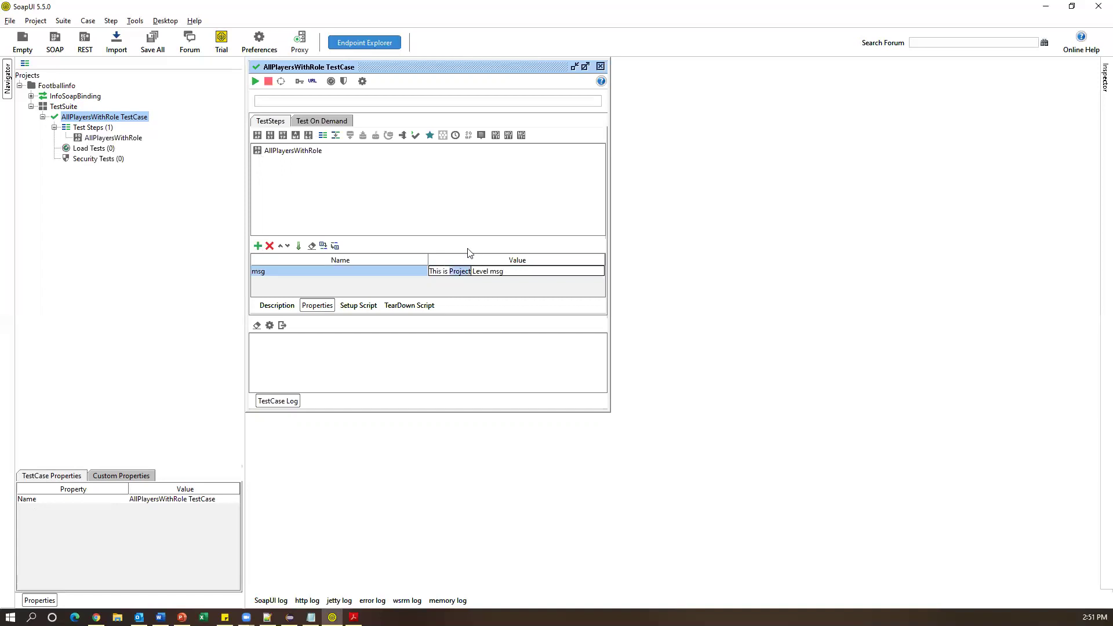
pyautogui.write('Test Case')
pyautogui.hotkey('ctrl', 'a')
pyautogui.click(532, 342)
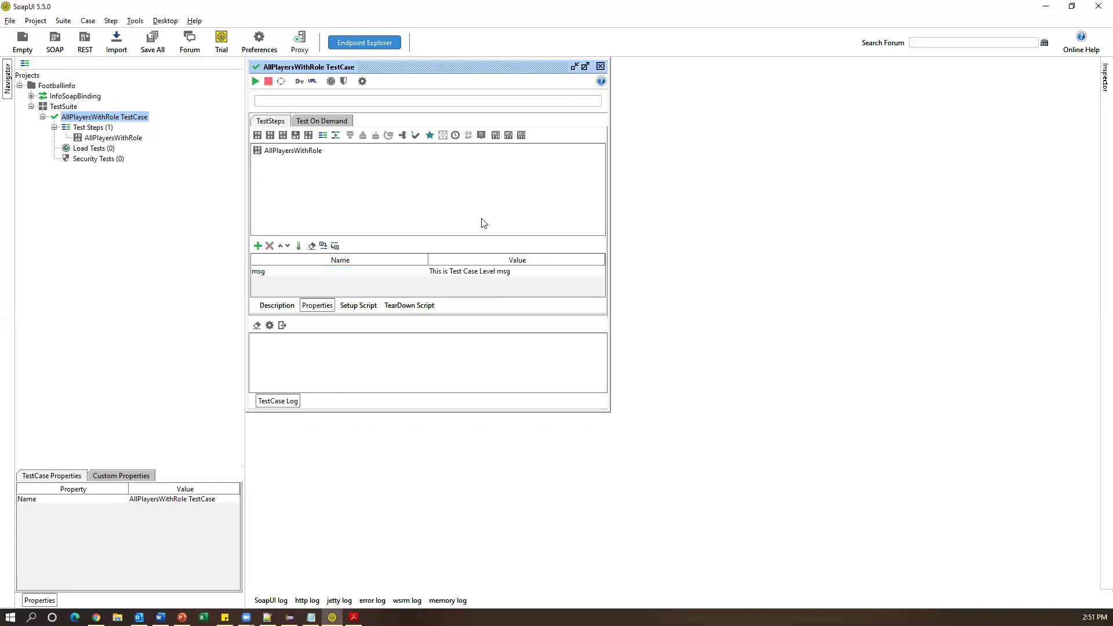
pyautogui.click(601, 66)
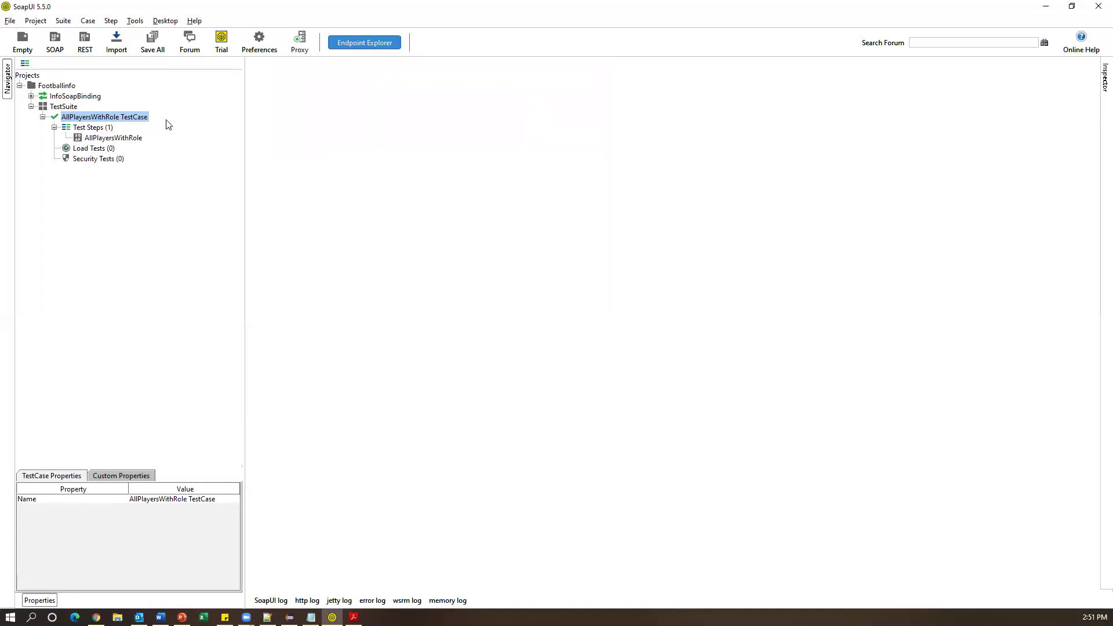
# Step: Review the project, TestSuite and TestCase nodes and check the test case's custom properties in its editor, closing the editor after viewing
pyautogui.click(51, 87)
pyautogui.click(56, 107)
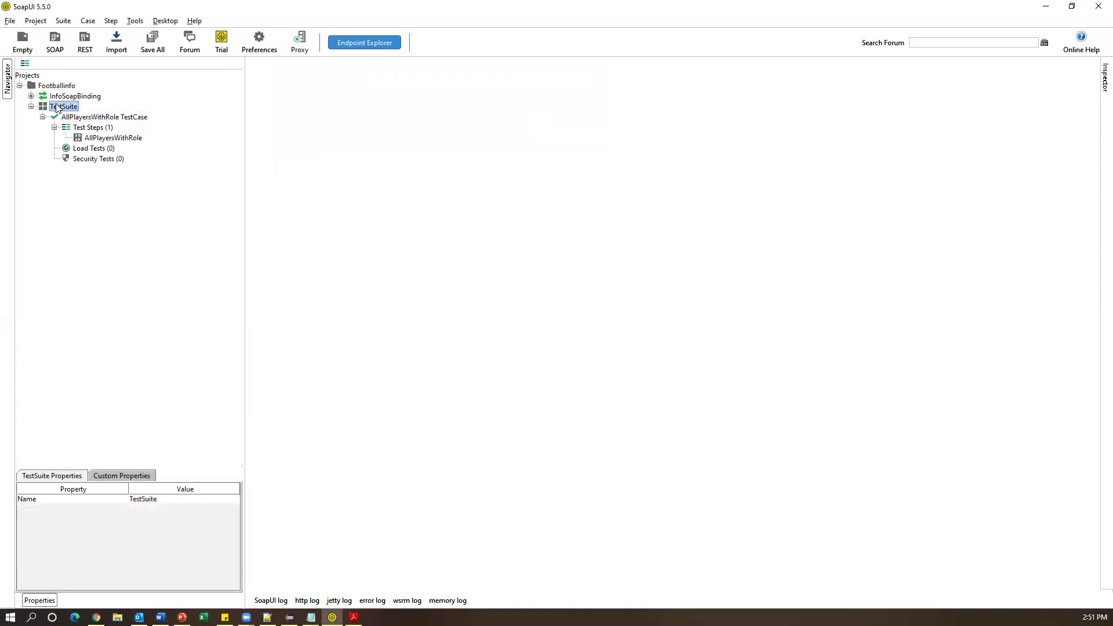
pyautogui.click(109, 118)
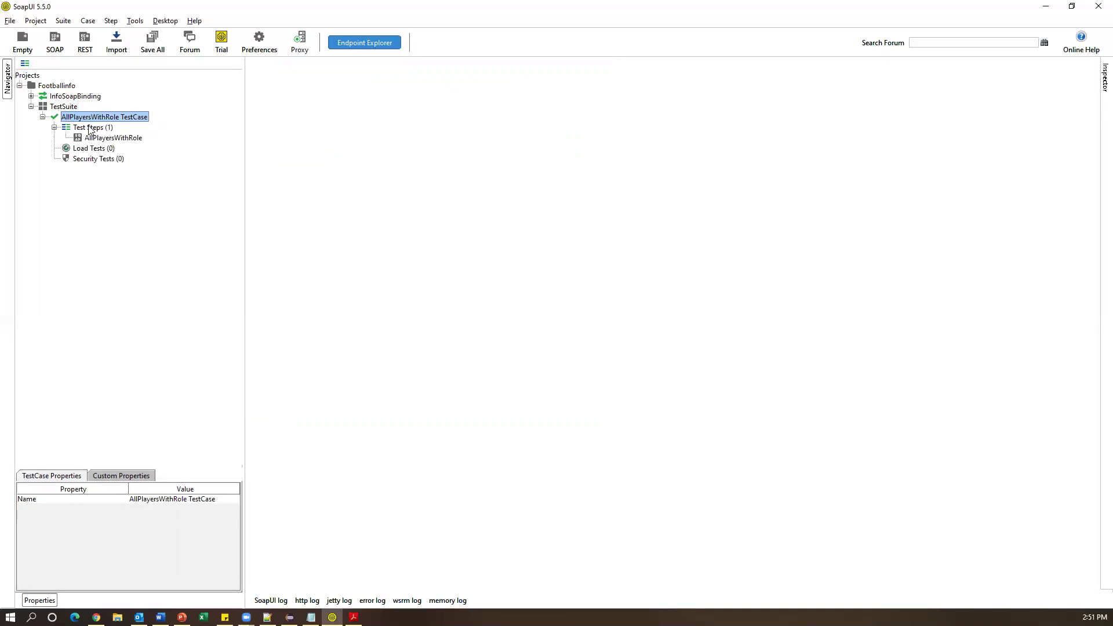
pyautogui.doubleClick(91, 129)
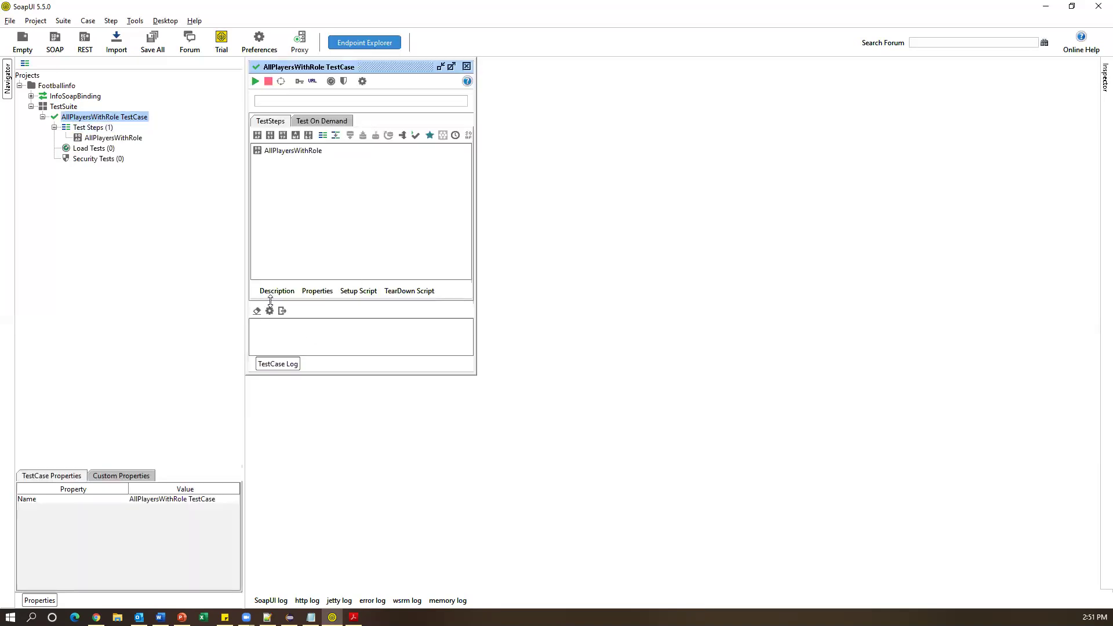
pyautogui.click(320, 291)
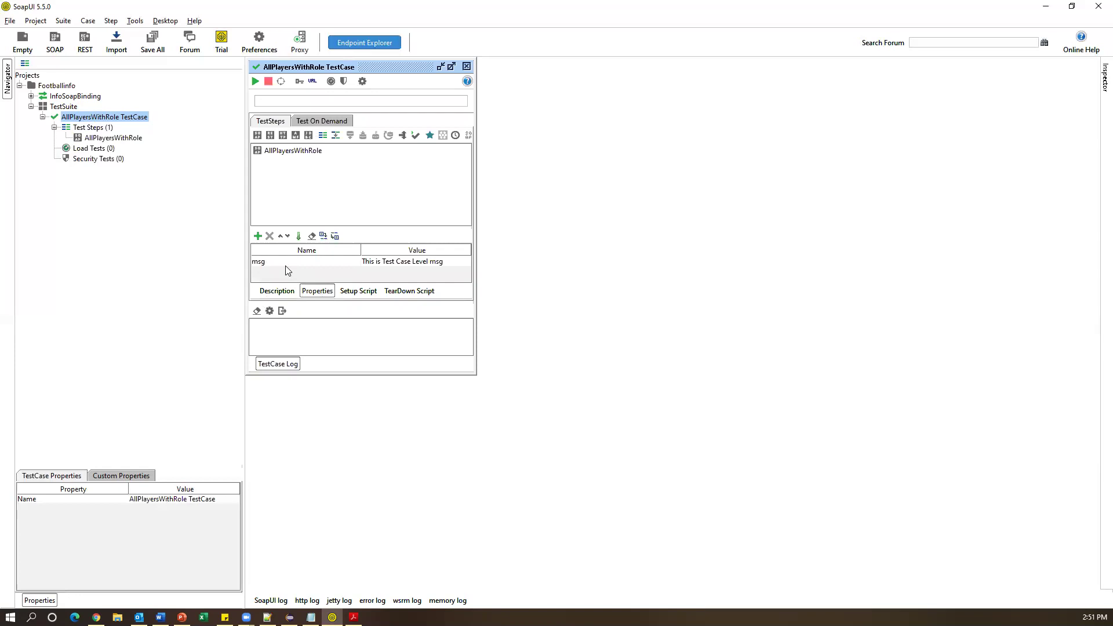
pyautogui.click(467, 67)
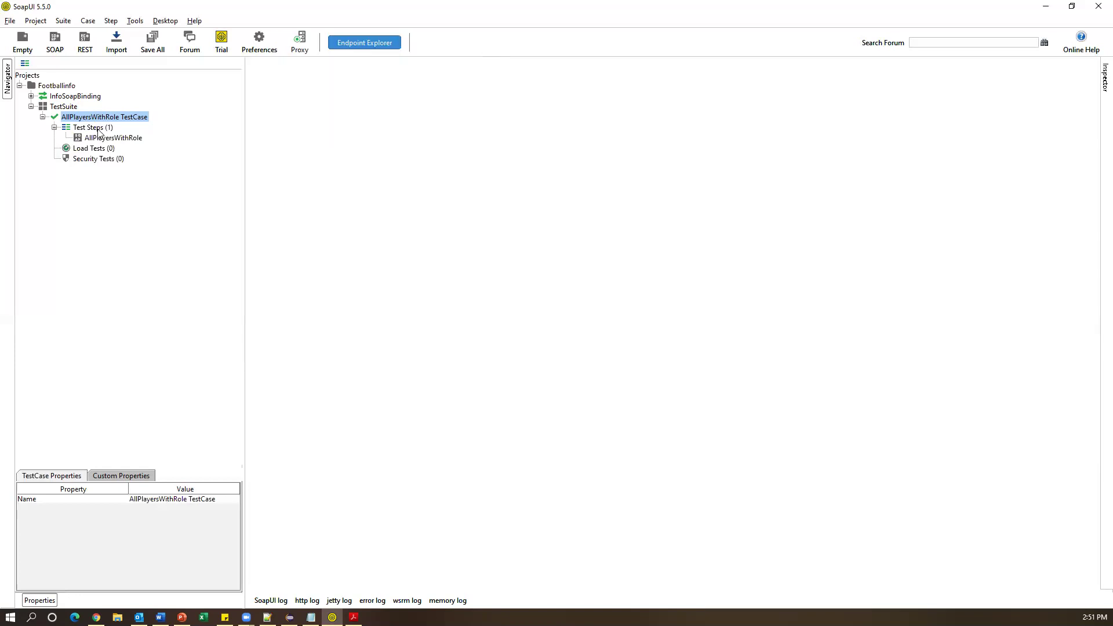
pyautogui.click(98, 129)
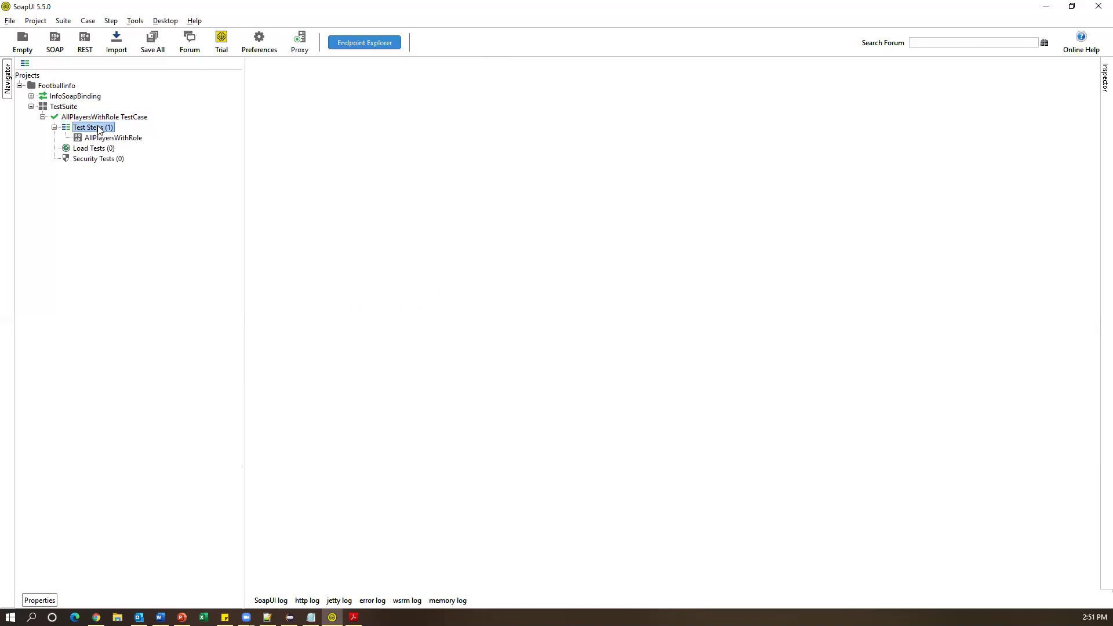
pyautogui.doubleClick(98, 129)
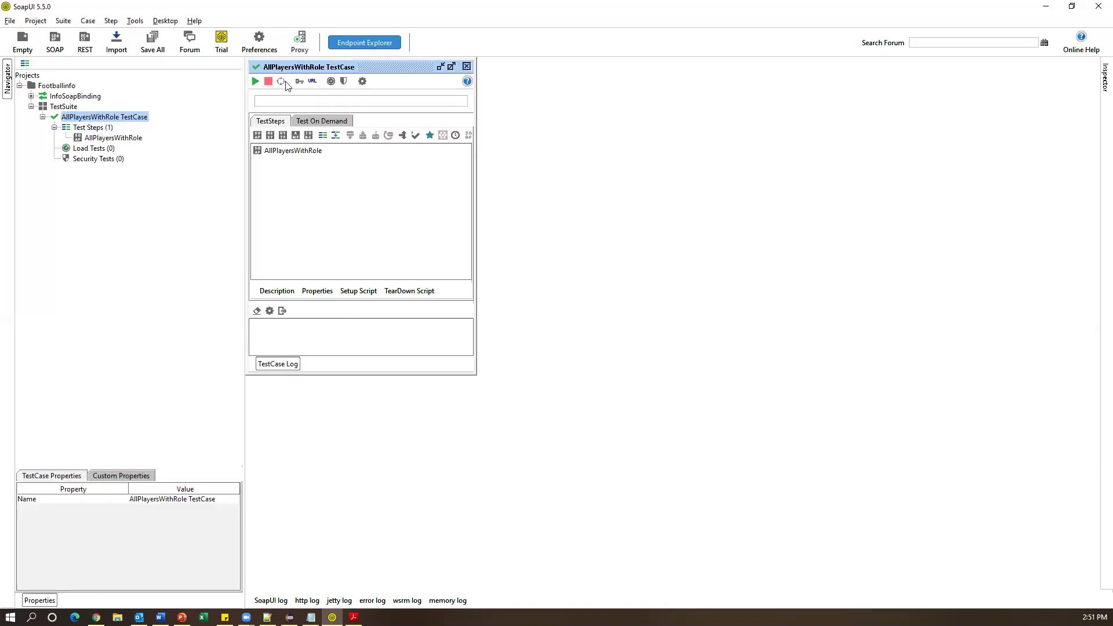
pyautogui.click(466, 66)
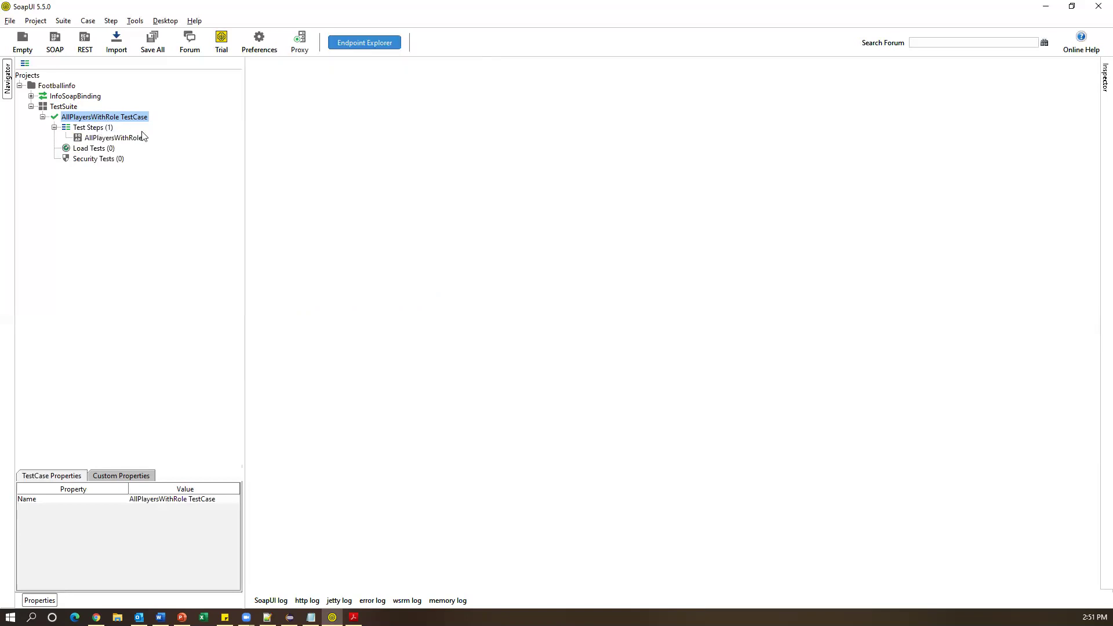
# Step: Add a Properties test step to the AllPlayersWithRole TestCase, keeping the default name Properties
pyautogui.rightClick(98, 129)
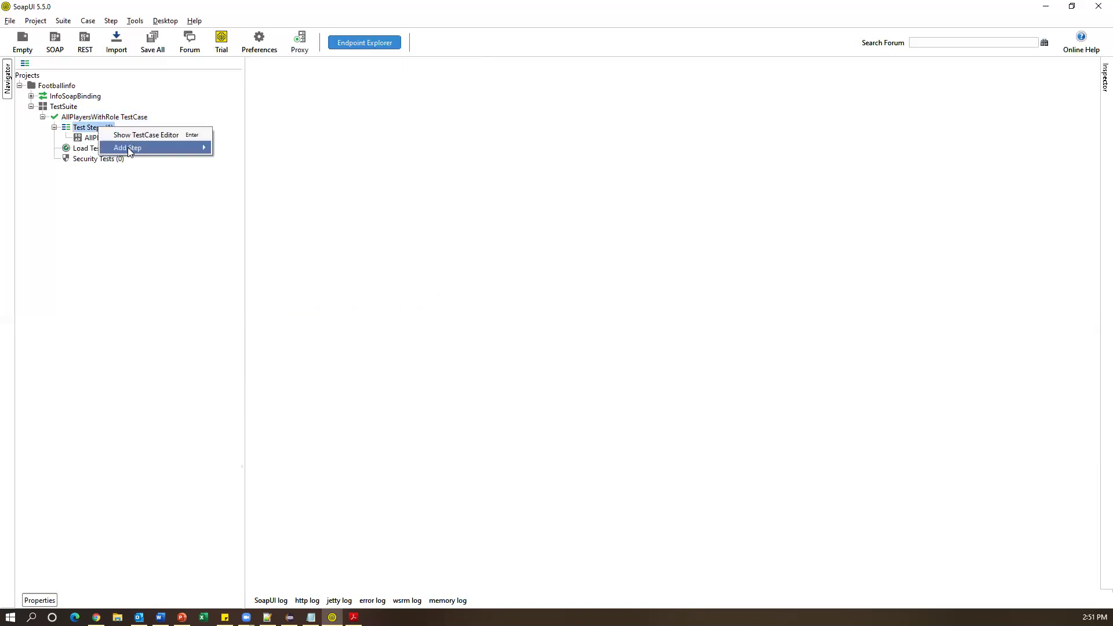
pyautogui.moveTo(127, 147)
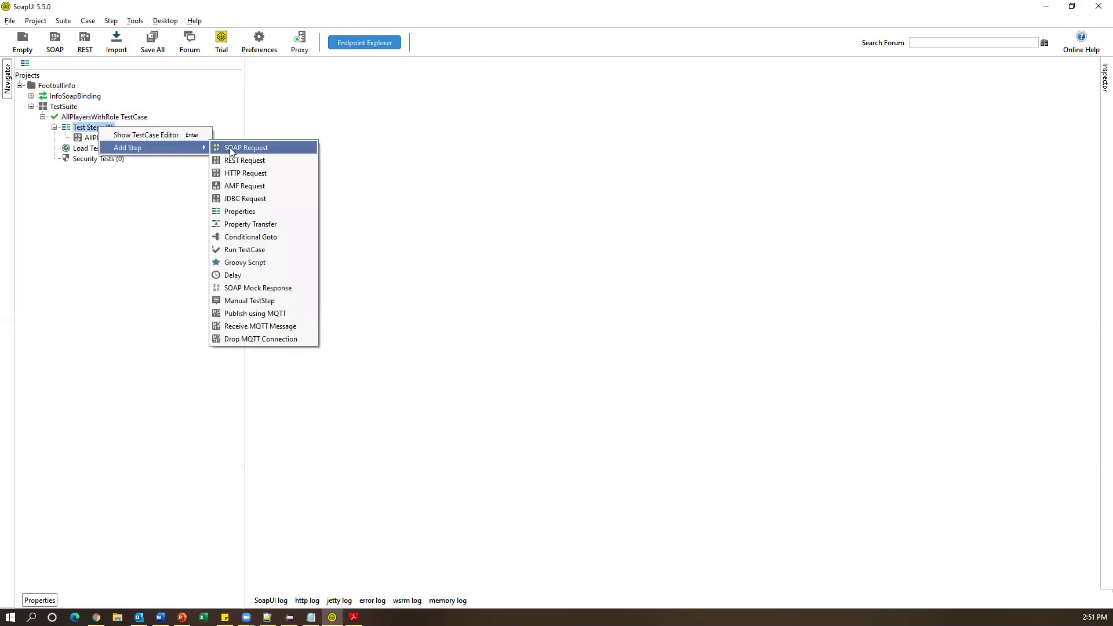
pyautogui.click(258, 212)
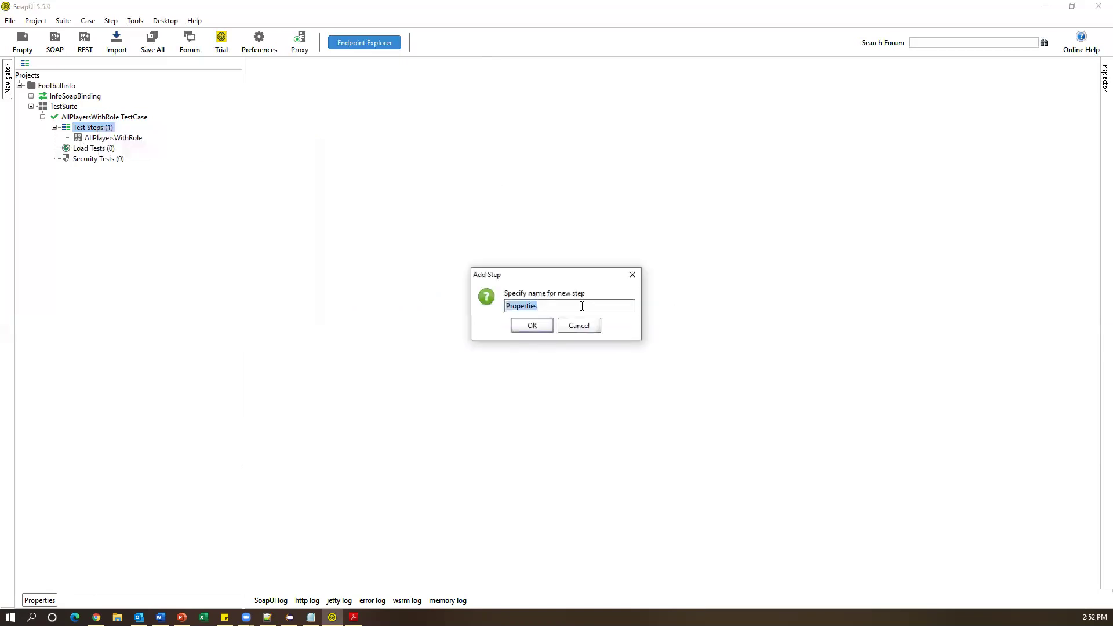
pyautogui.click(531, 325)
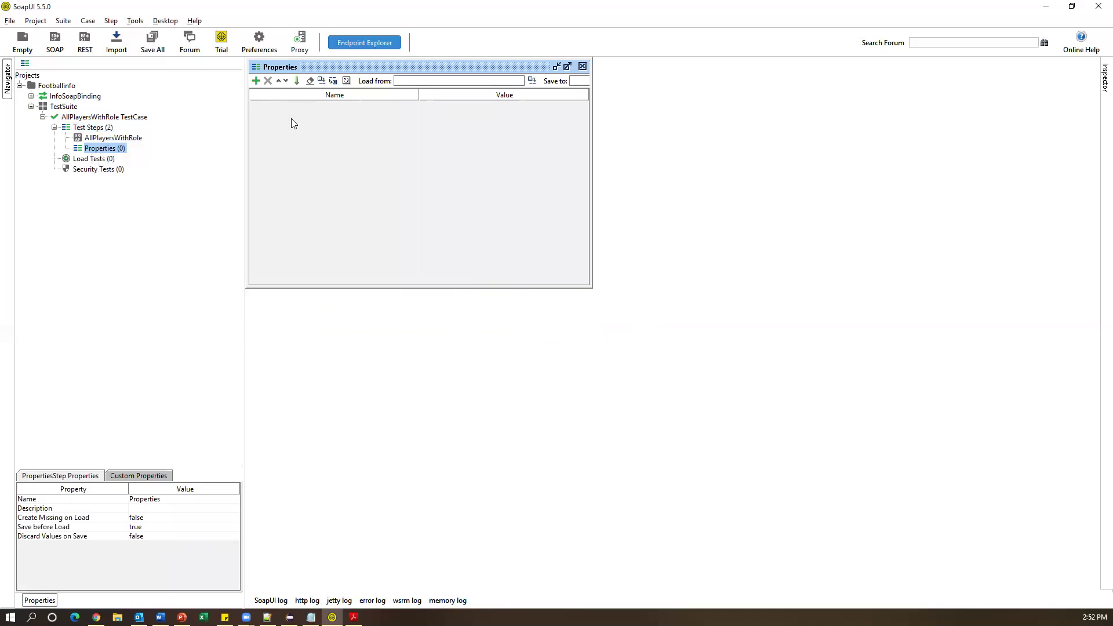
# Step: Add a property named msg with the value "This is Test Step Level msg" to the Properties step and close its editor
pyautogui.click(256, 80)
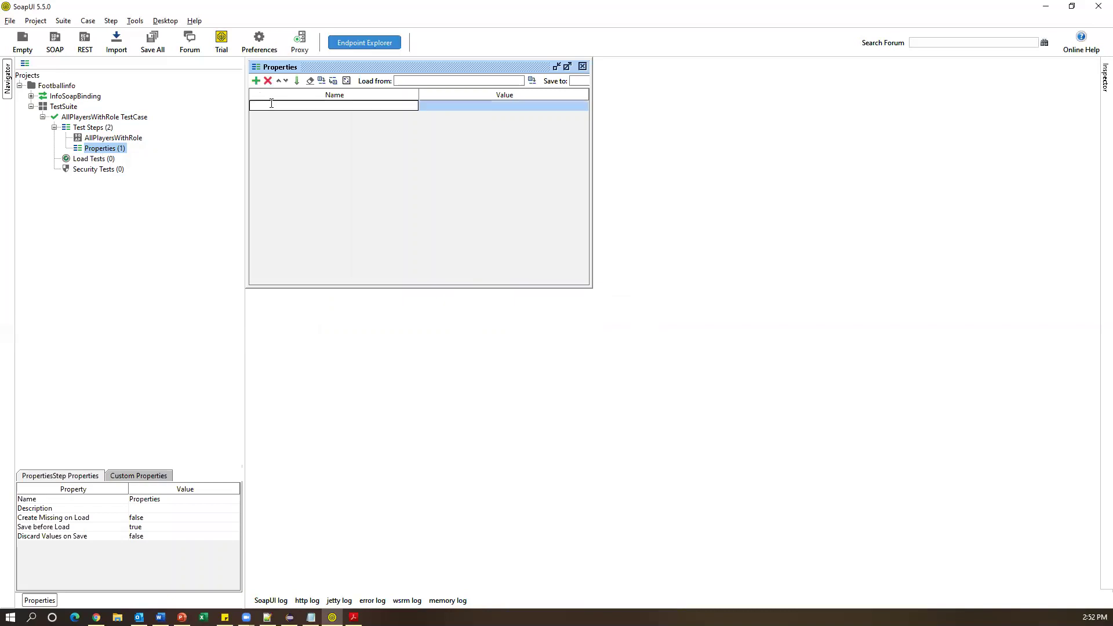
pyautogui.write('msg')
pyautogui.doubleClick(446, 104)
pyautogui.write('This is Project Level msg')
pyautogui.doubleClick(453, 106)
pyautogui.write('Test Ste')
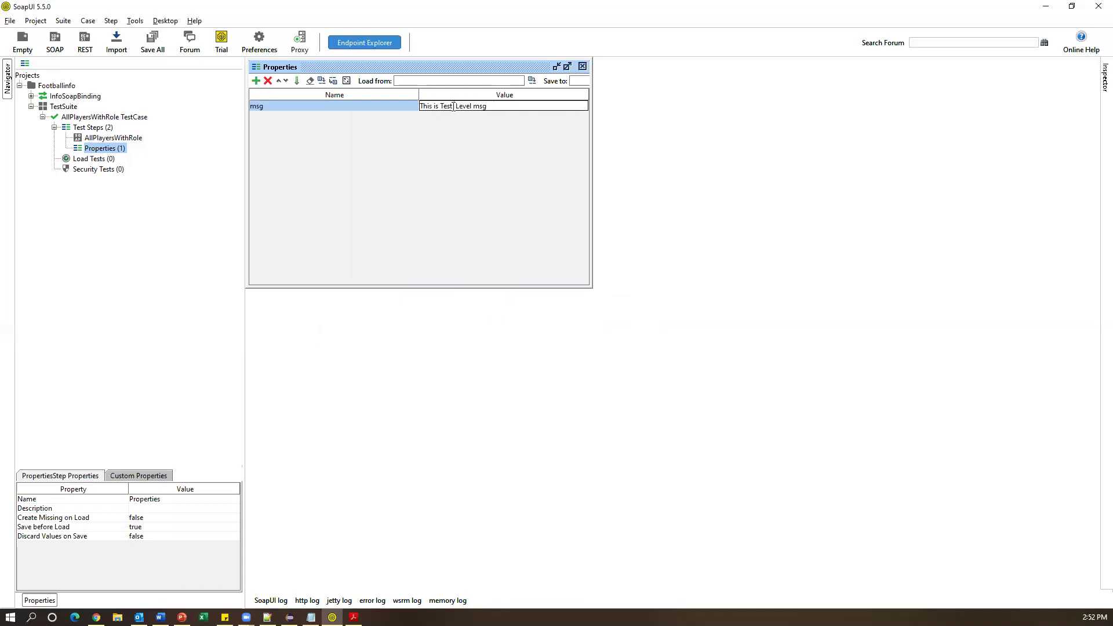
pyautogui.write('p')
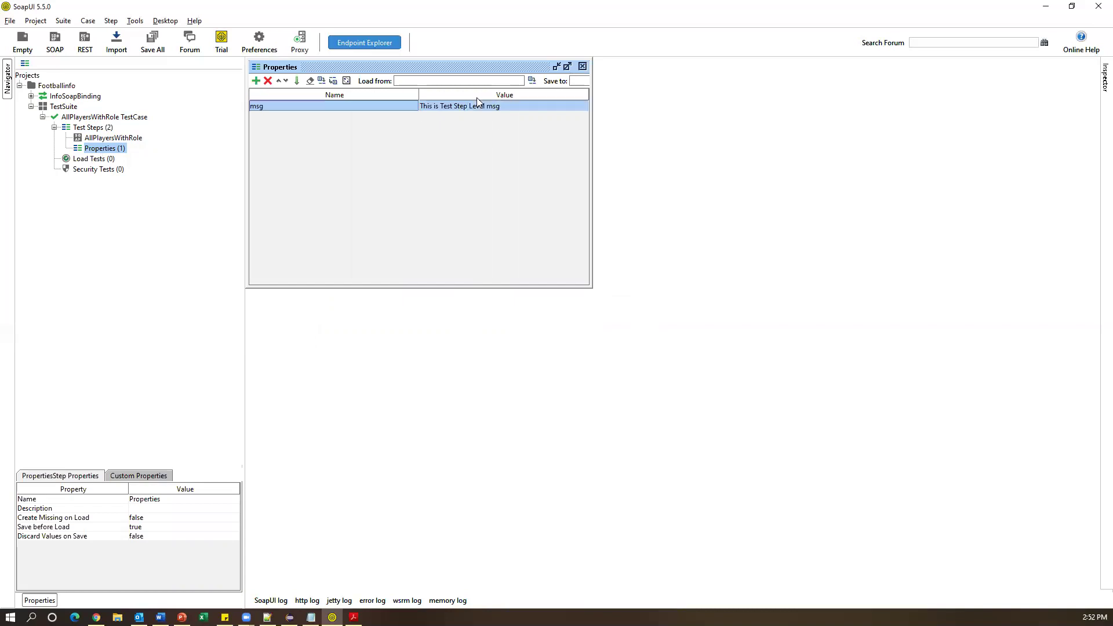
pyautogui.click(583, 66)
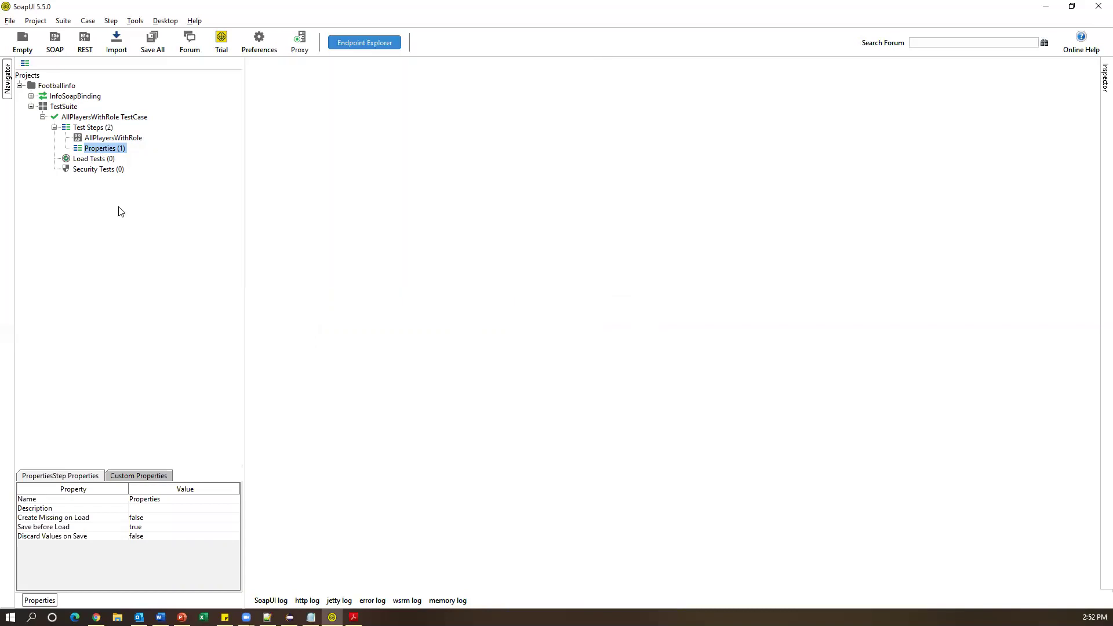
# Step: Review the project, suite, test case and test steps nodes and check the msg entry in the Properties step, closing its editor
pyautogui.click(65, 88)
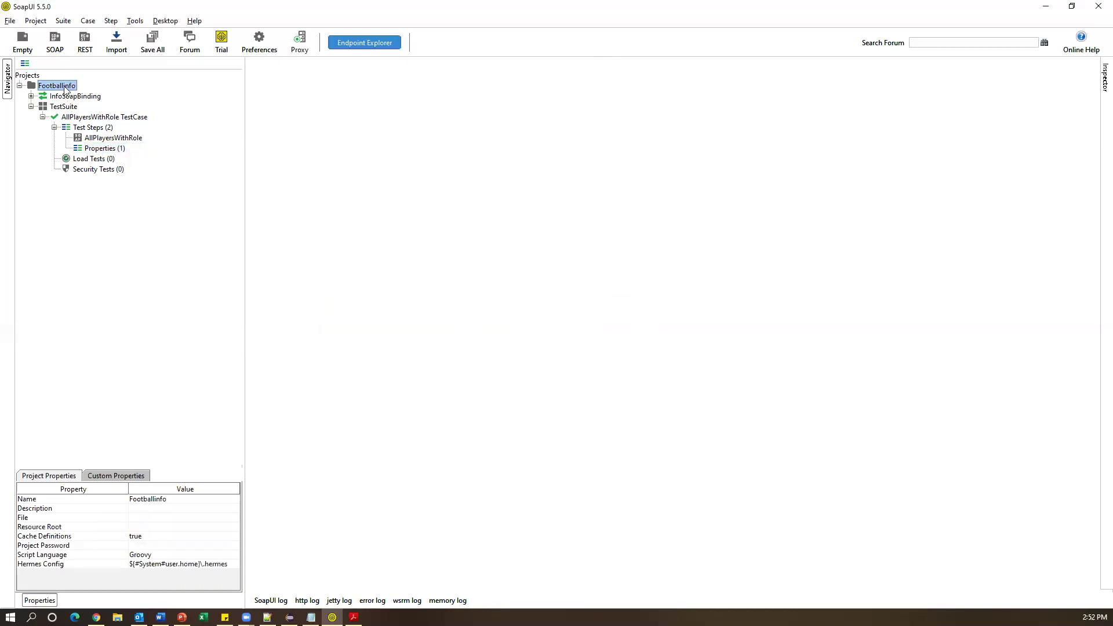
pyautogui.click(63, 106)
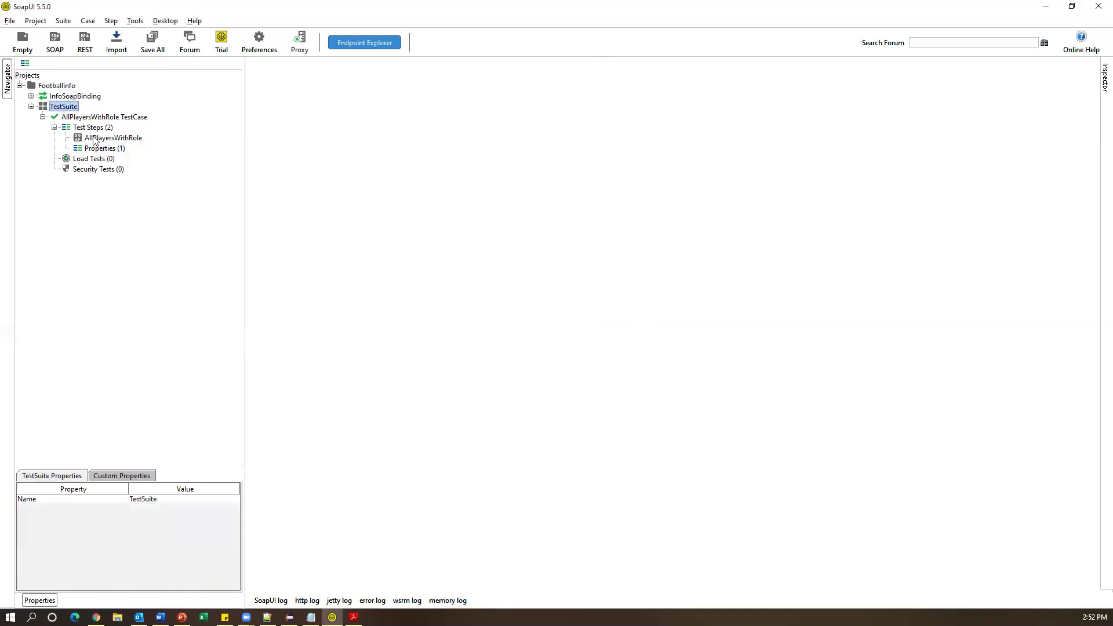
pyautogui.click(134, 118)
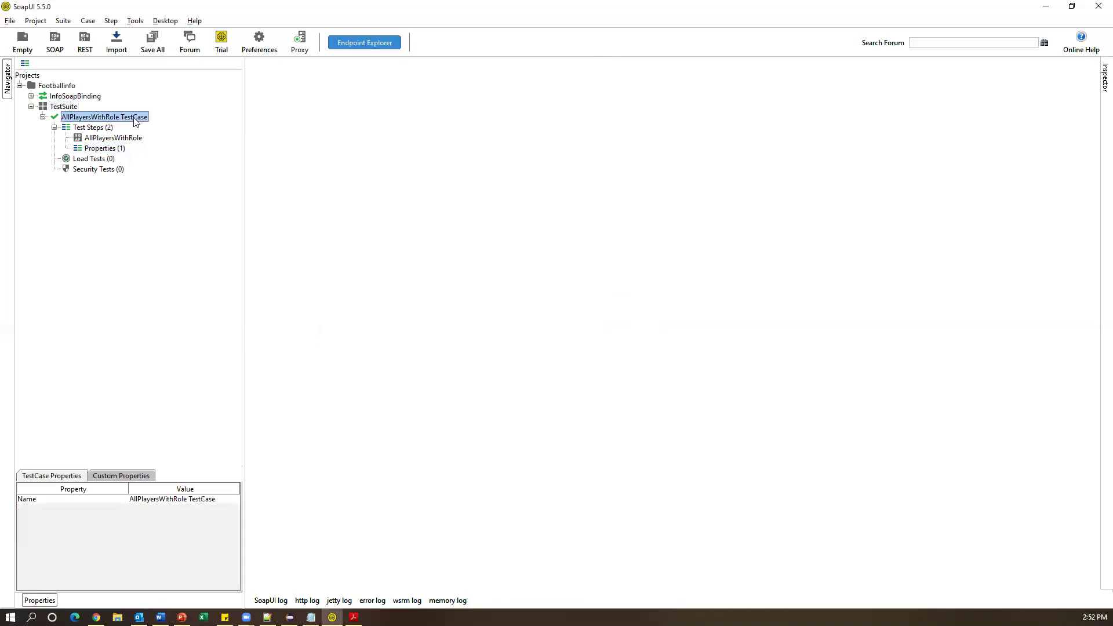
pyautogui.click(92, 128)
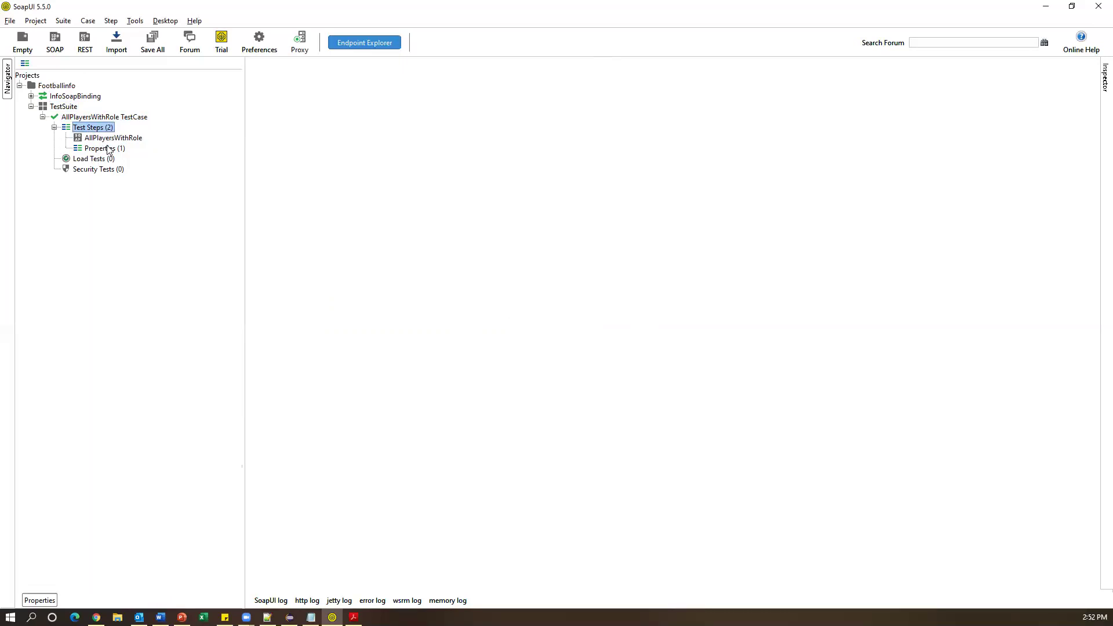
pyautogui.doubleClick(105, 148)
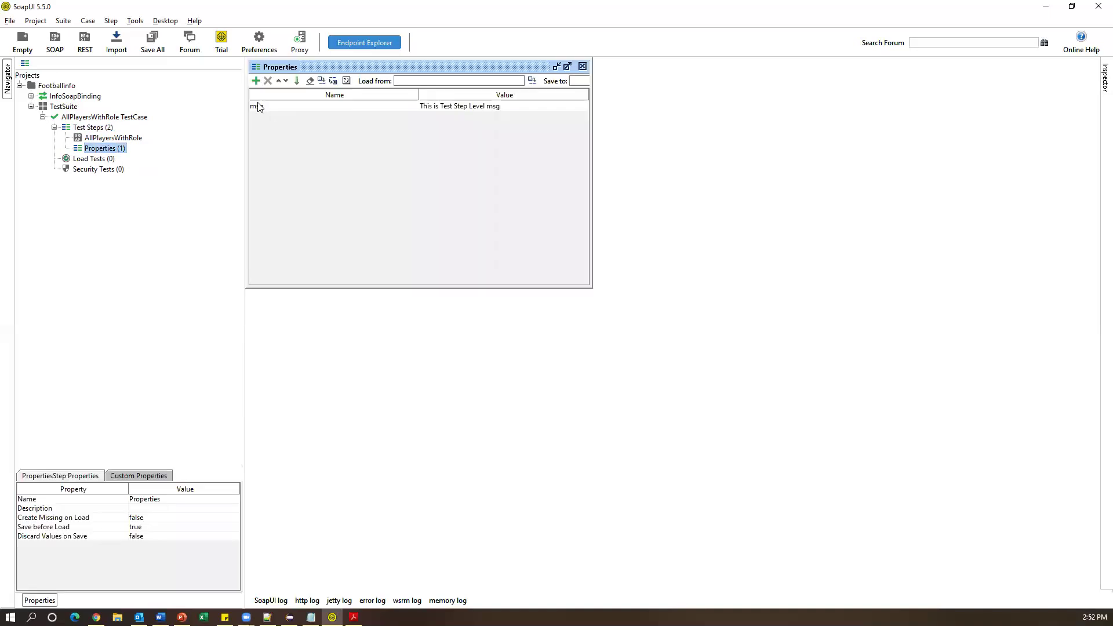
pyautogui.click(582, 66)
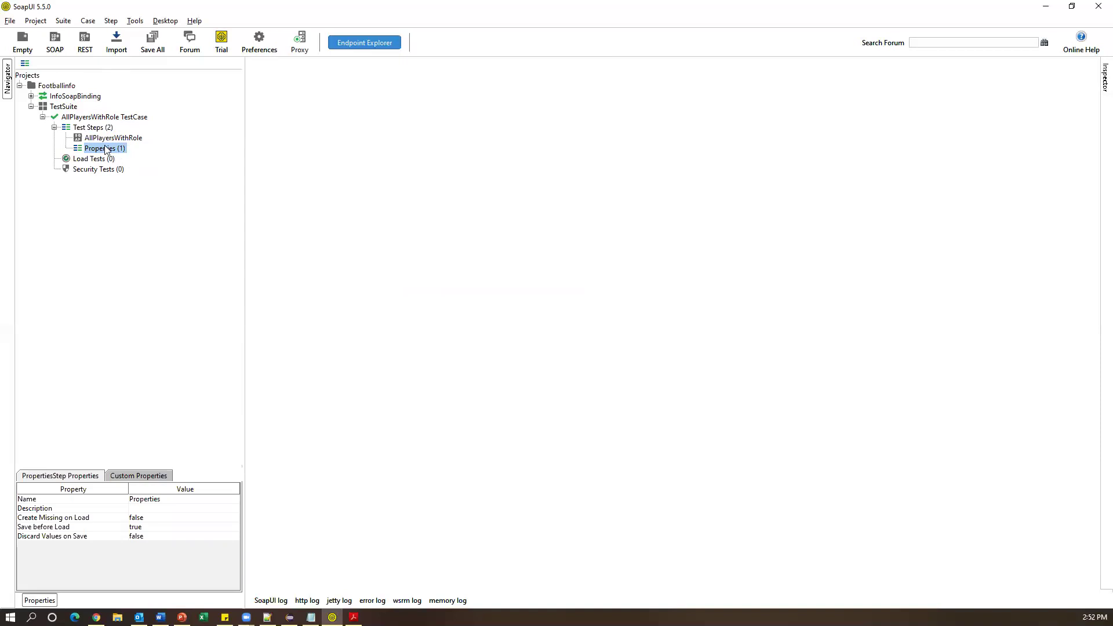
# Step: Add a Groovy Script test step with the default name to the AllPlayersWithRole TestCase and enlarge its script editor
pyautogui.click(93, 127)
pyautogui.click(75, 139)
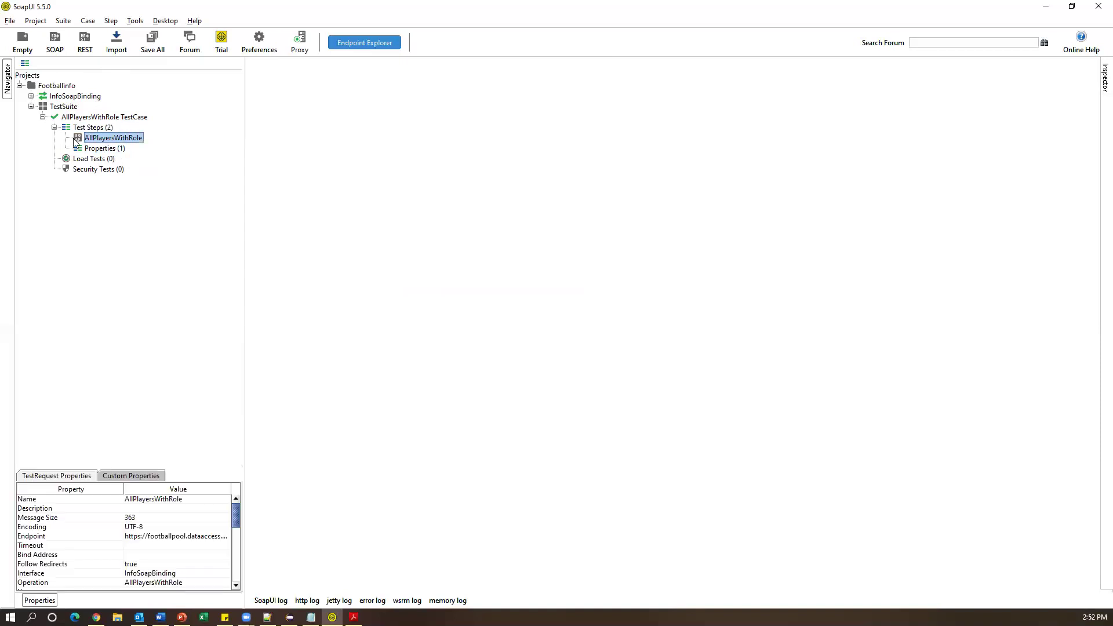
pyautogui.click(101, 129)
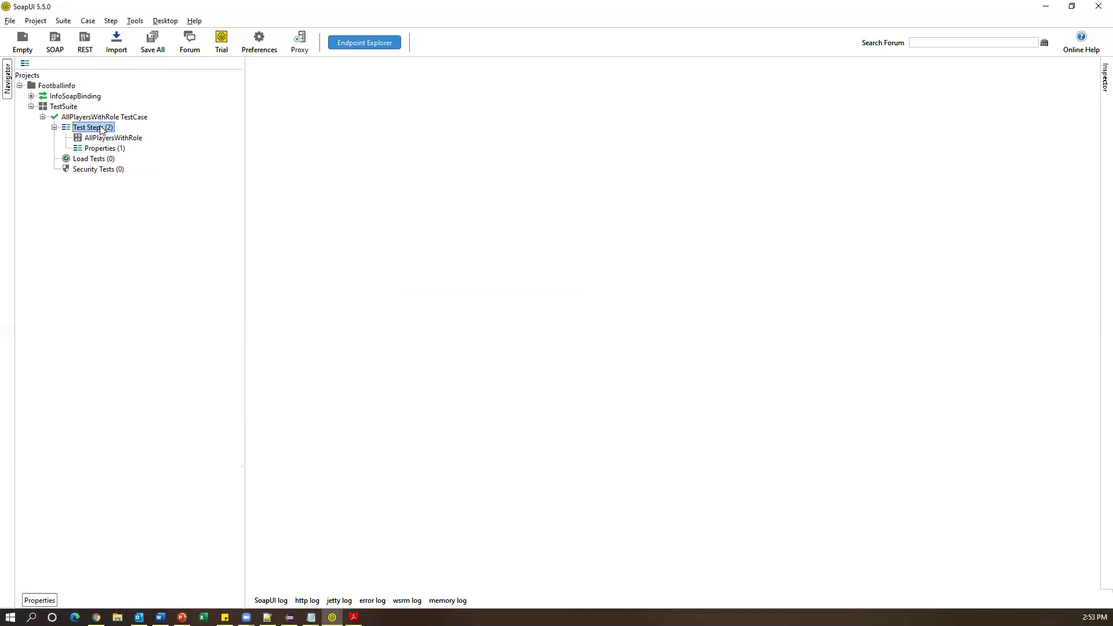
pyautogui.rightClick(101, 129)
pyautogui.moveTo(129, 149)
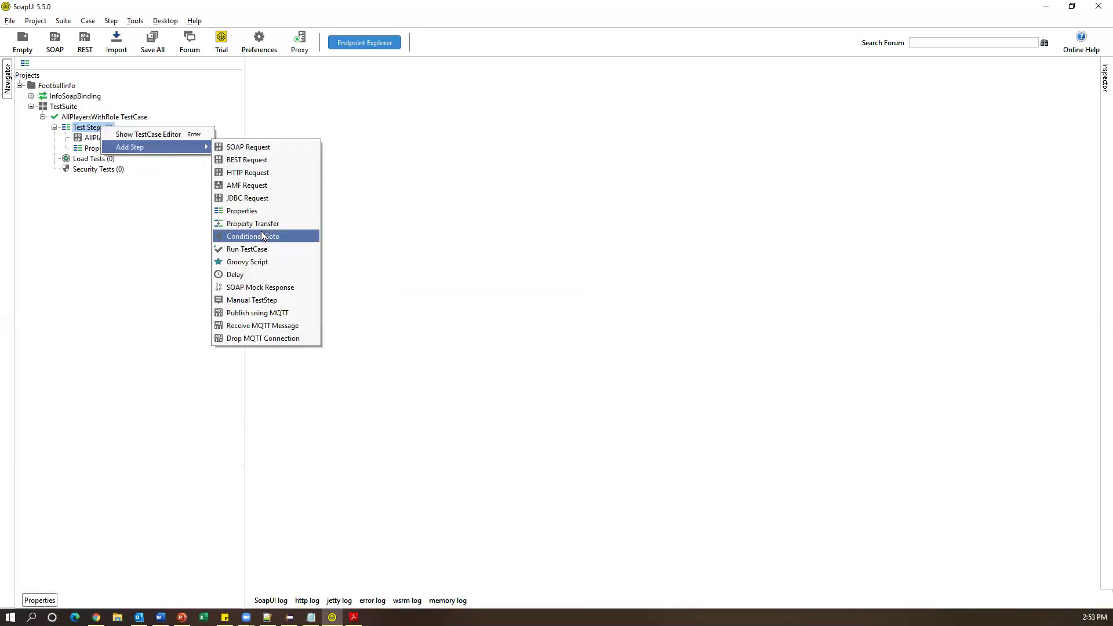
pyautogui.click(269, 264)
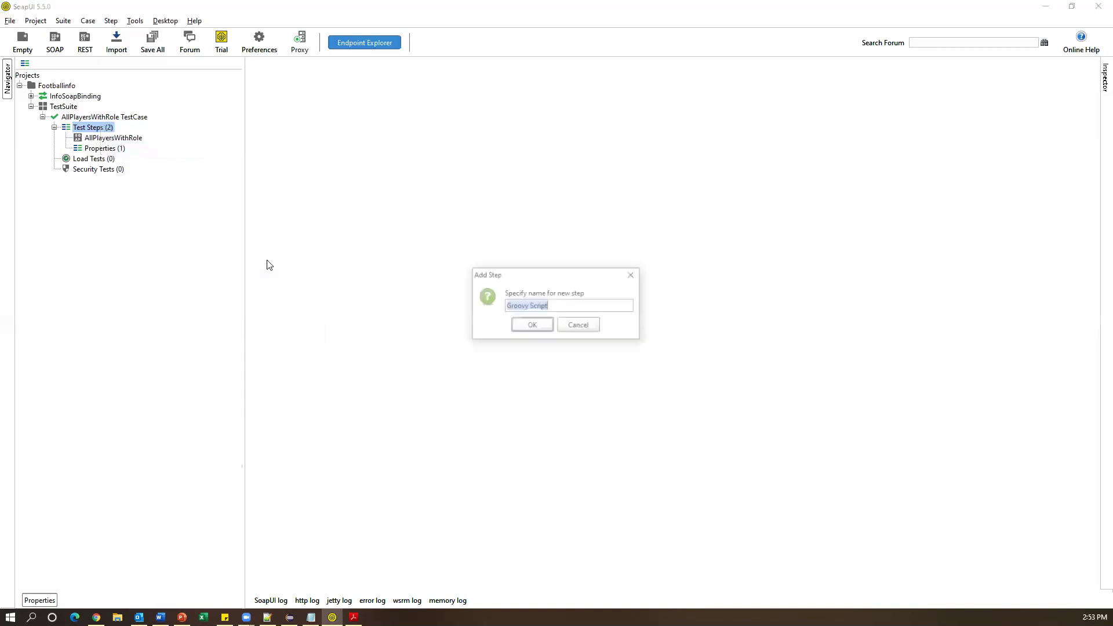
pyautogui.click(523, 327)
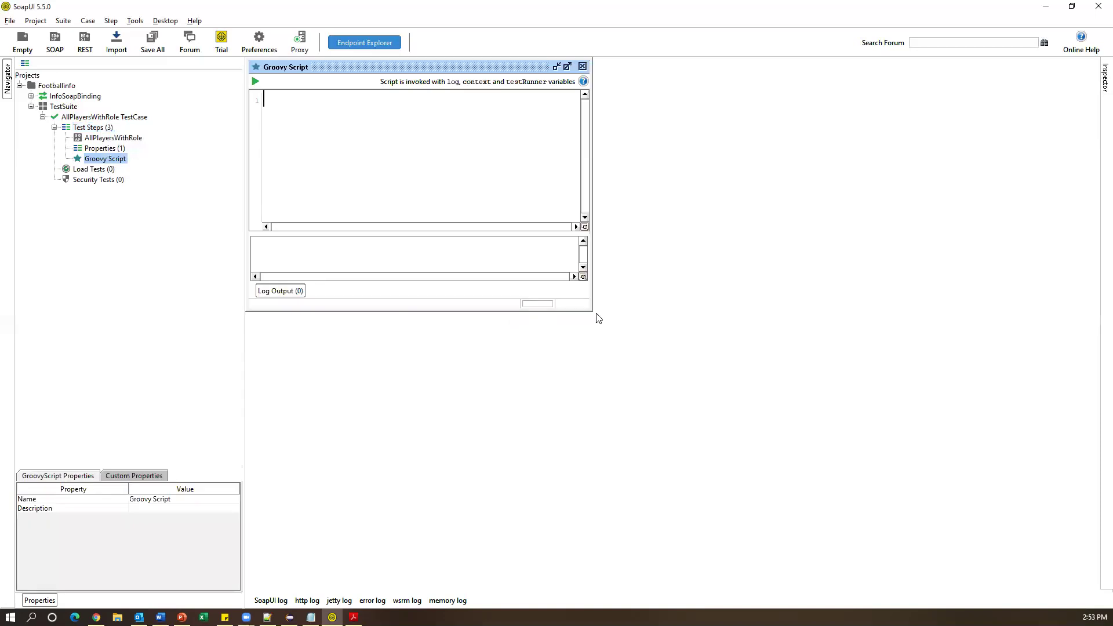
pyautogui.moveTo(592, 309); pyautogui.dragTo(806, 454)
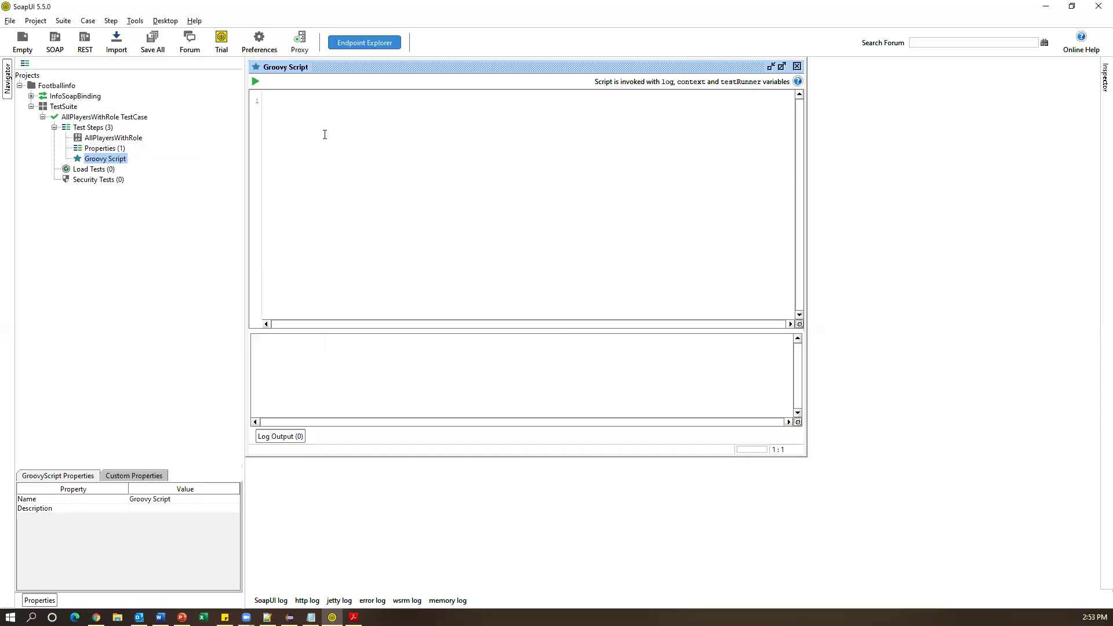
# Step: Switch to the PowerPoint slide show to consult the syntax for referring to properties at each level
pyautogui.moveTo(353, 617)
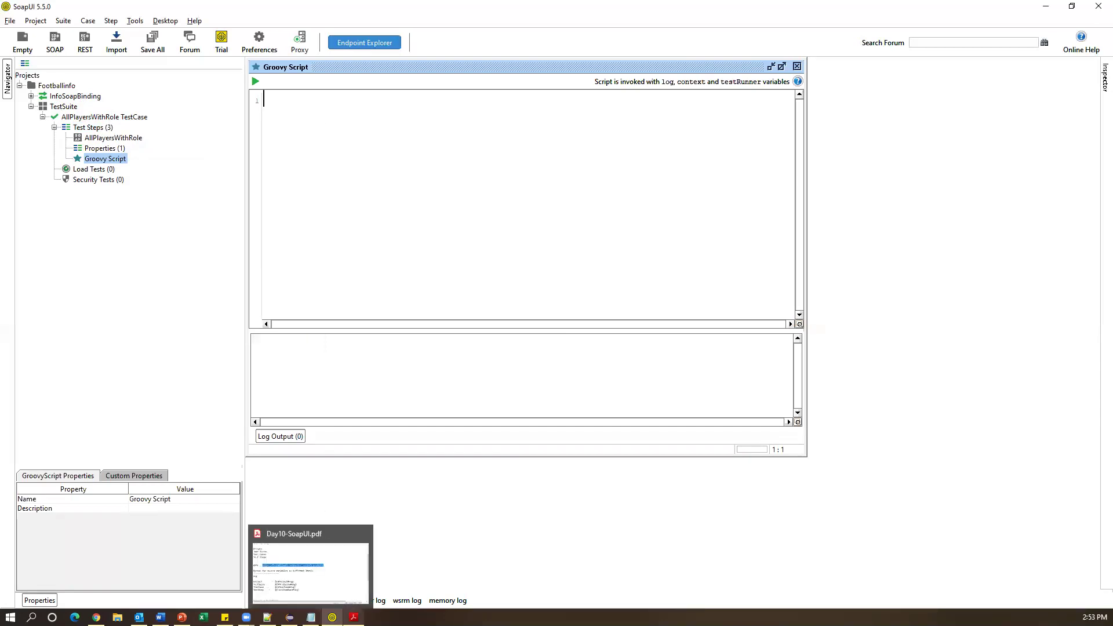
pyautogui.click(181, 616)
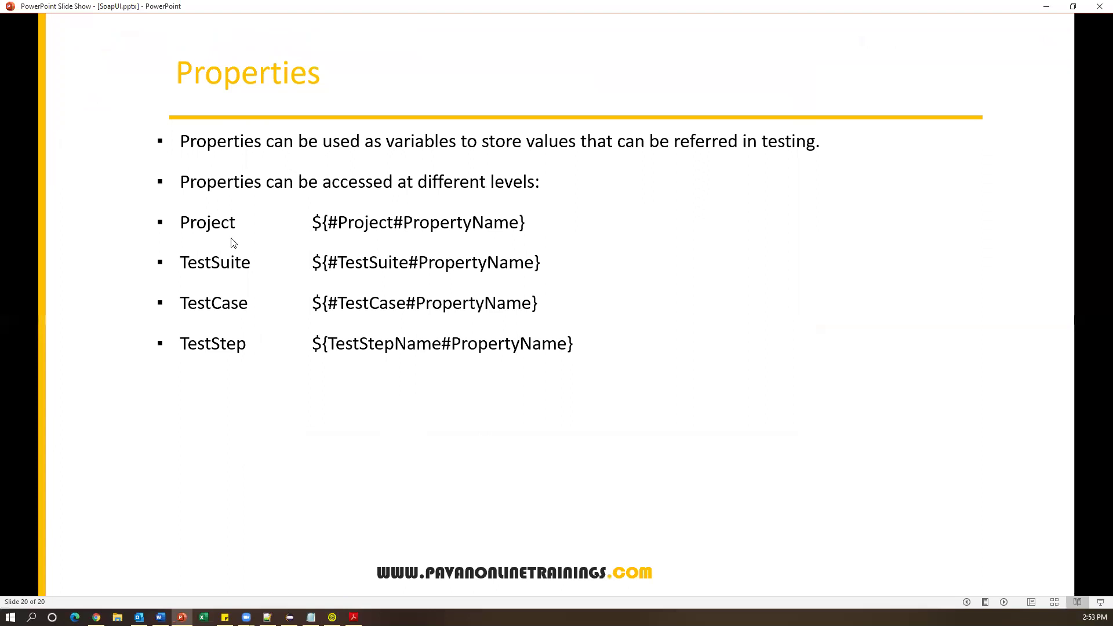